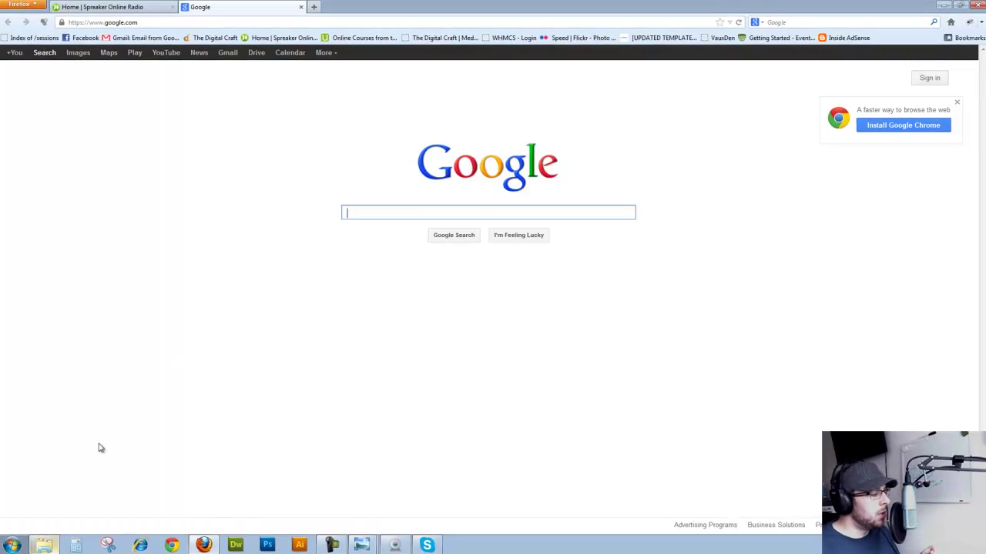
Open Control Panel in Large icons view and enlarge the window to list every item
click(11, 546)
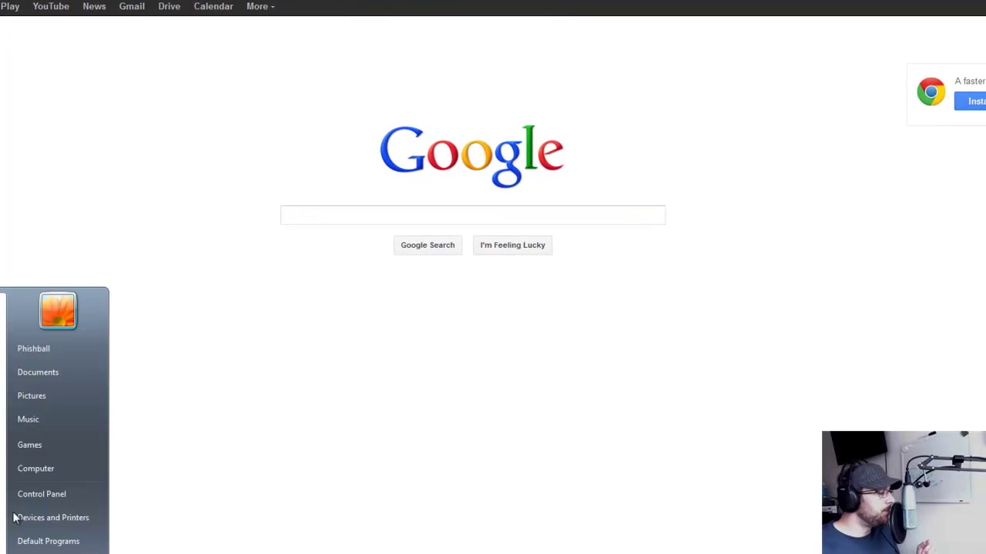
click(46, 493)
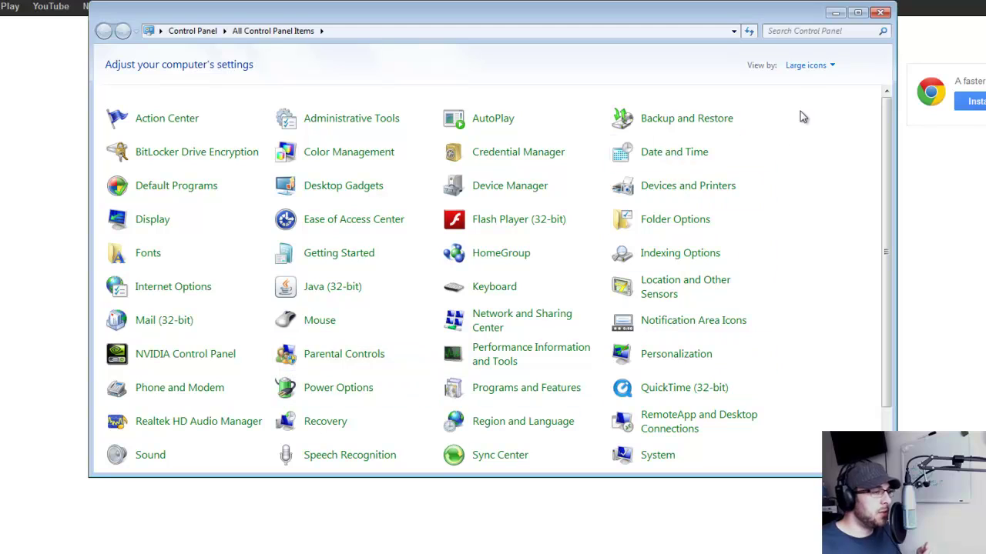
click(820, 66)
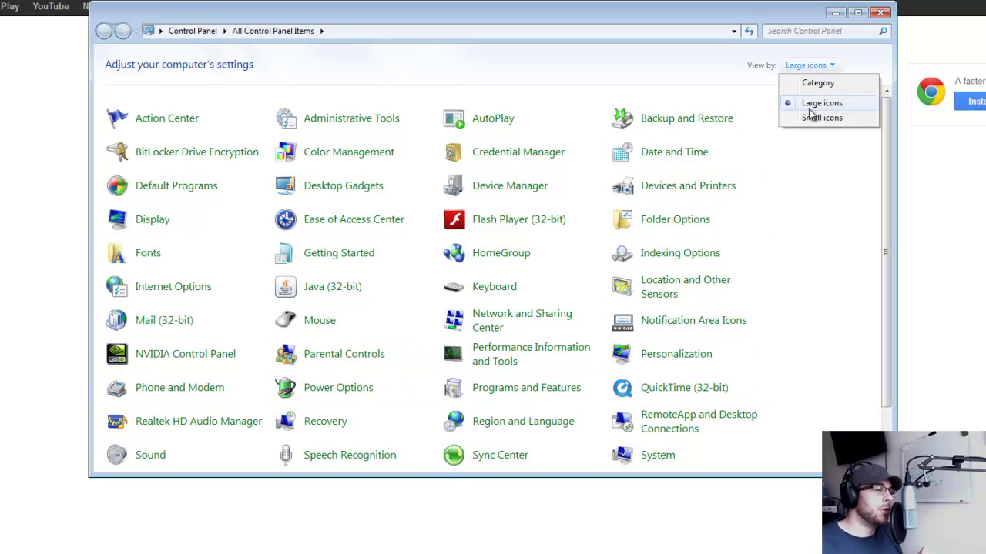
click(844, 83)
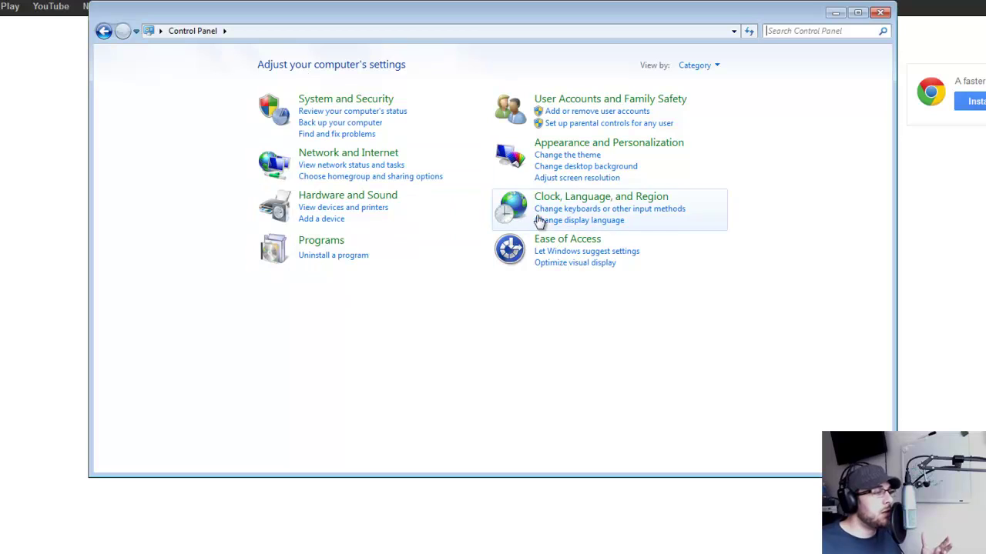
click(716, 68)
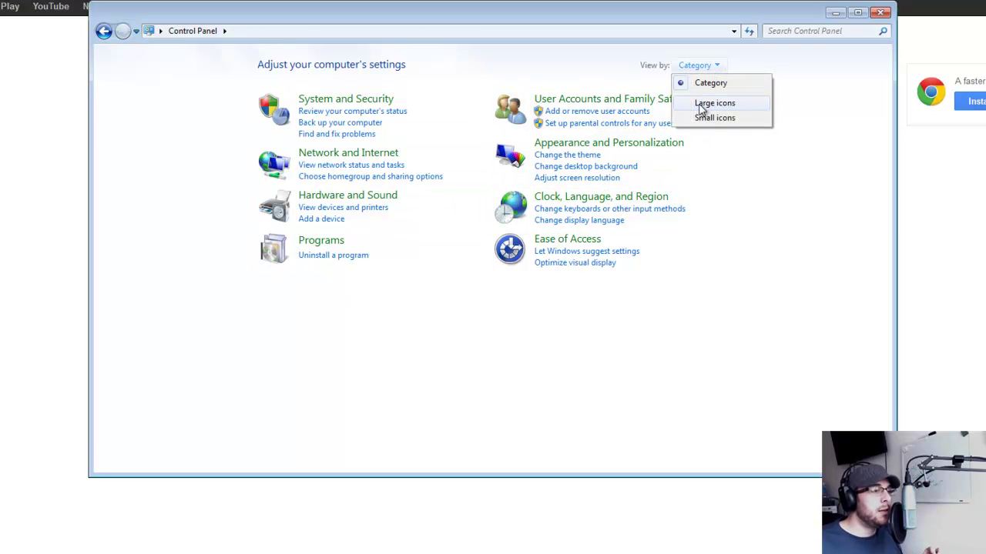
click(701, 104)
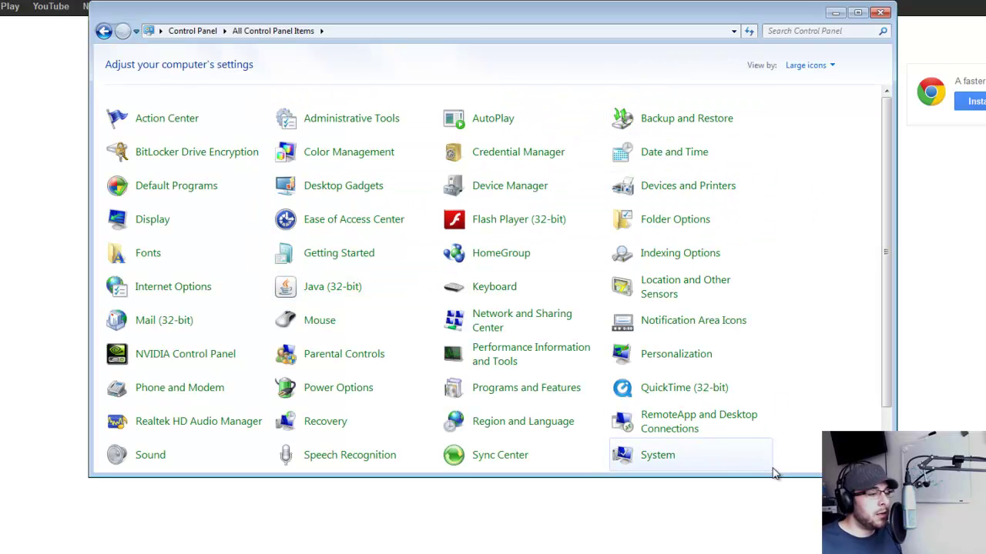
drag(773, 477, 780, 549)
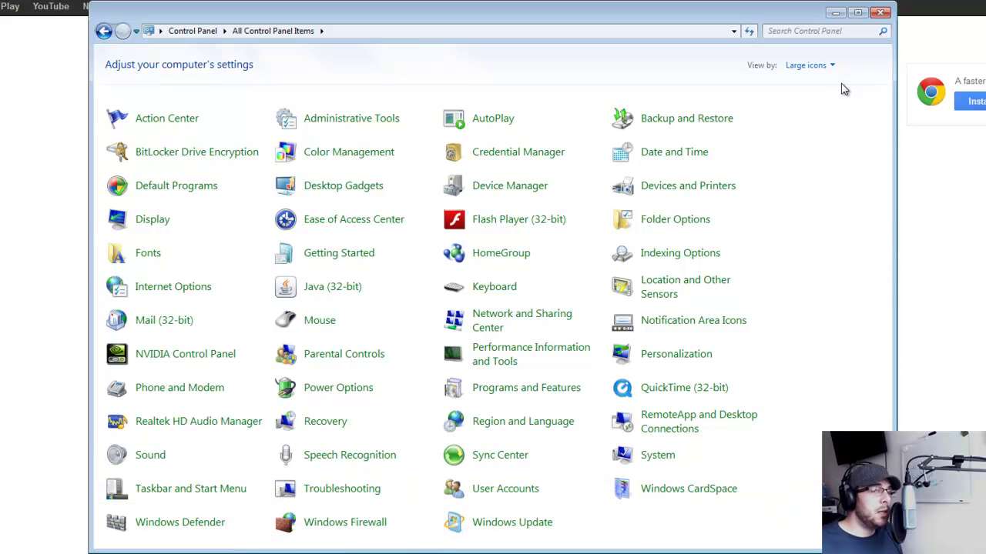
Open Sound and make Realtek Speakers the default playback and default communication device
click(152, 460)
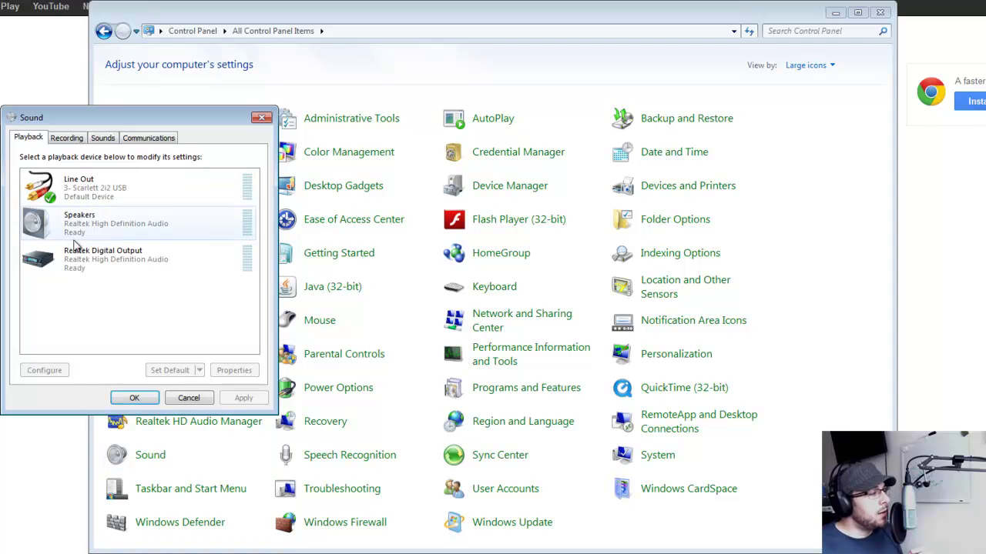
drag(99, 117, 482, 71)
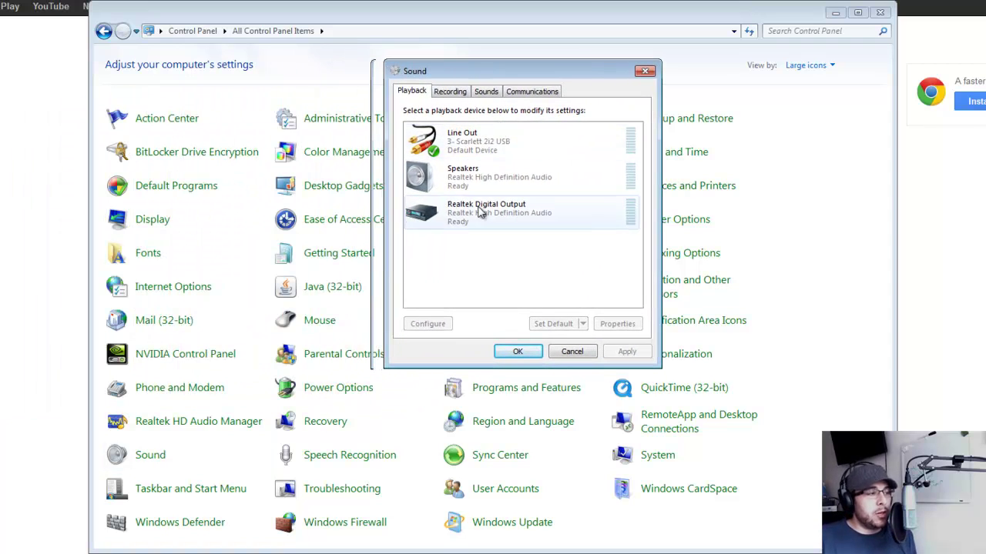
click(524, 139)
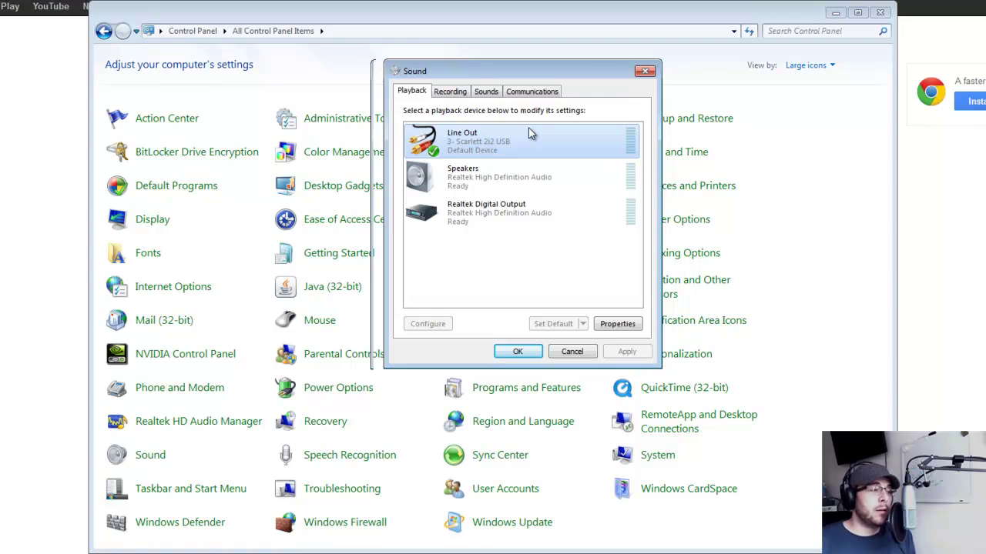
click(483, 179)
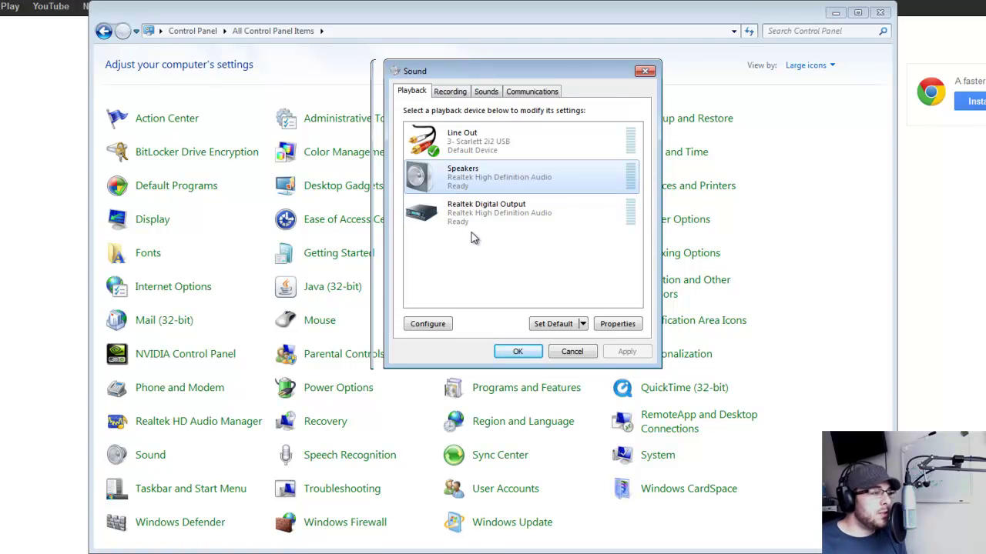
right_click(481, 181)
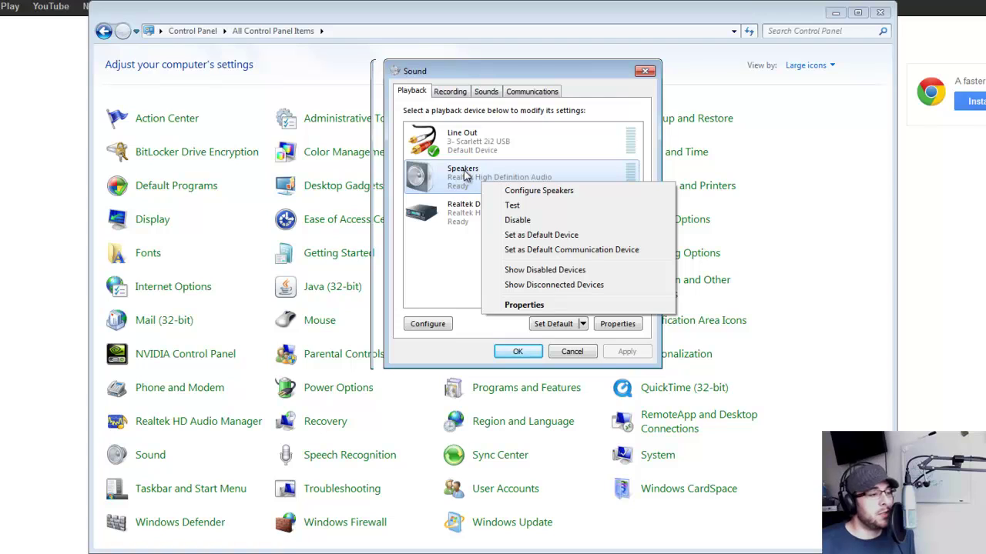
click(526, 236)
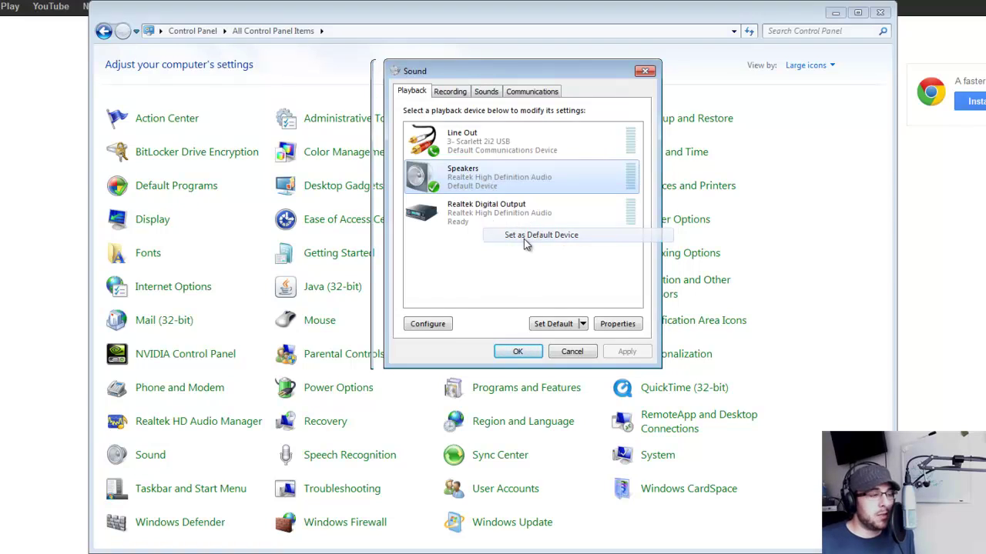
right_click(508, 184)
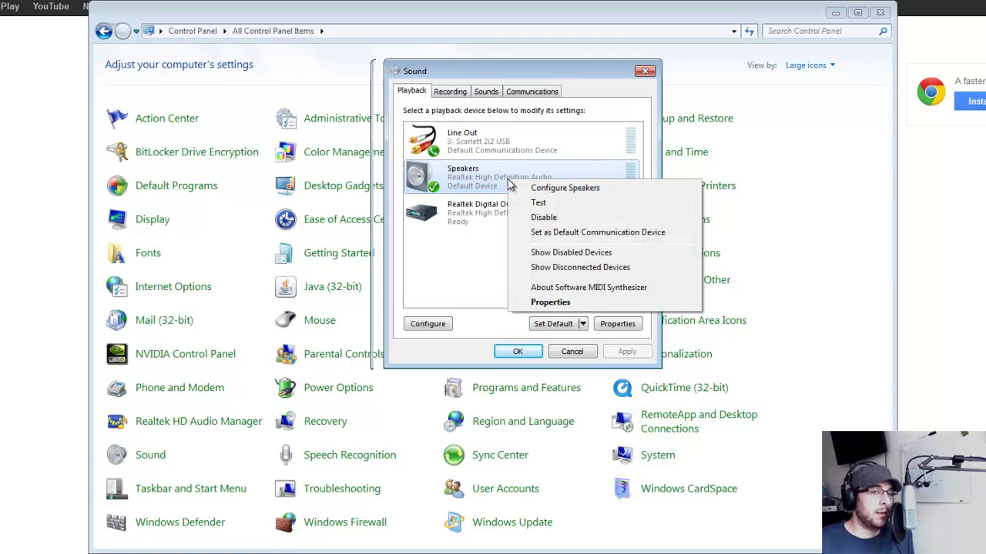
click(562, 235)
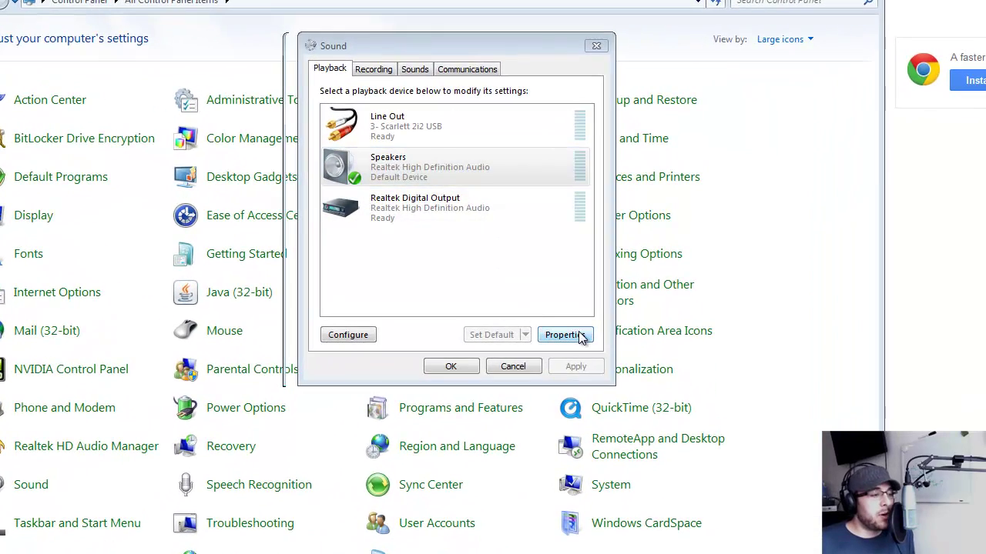
click(580, 337)
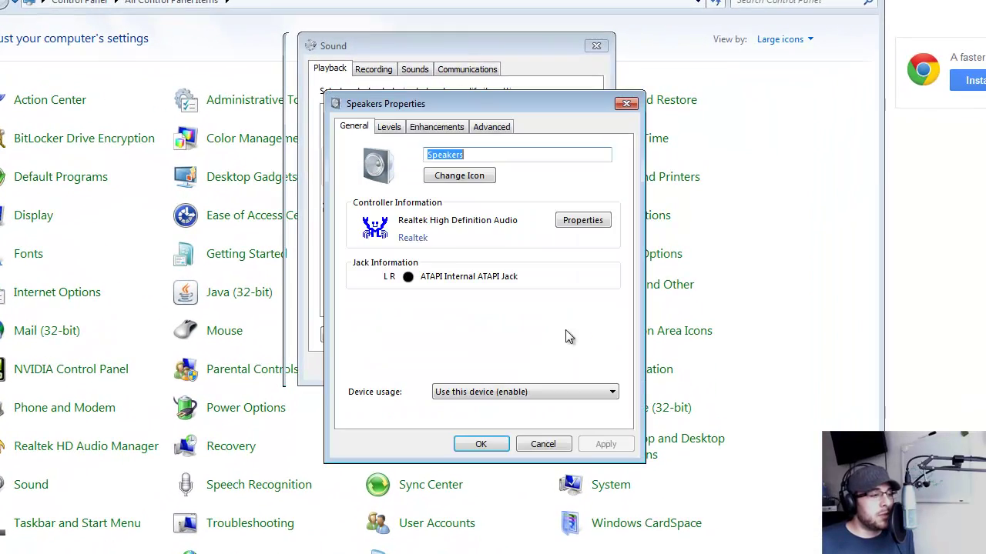
click(390, 128)
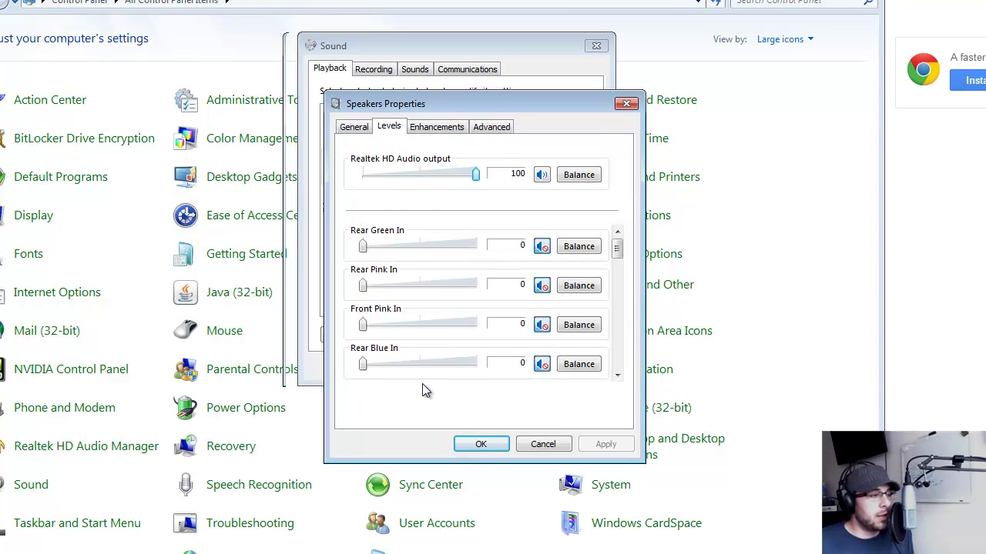
click(437, 128)
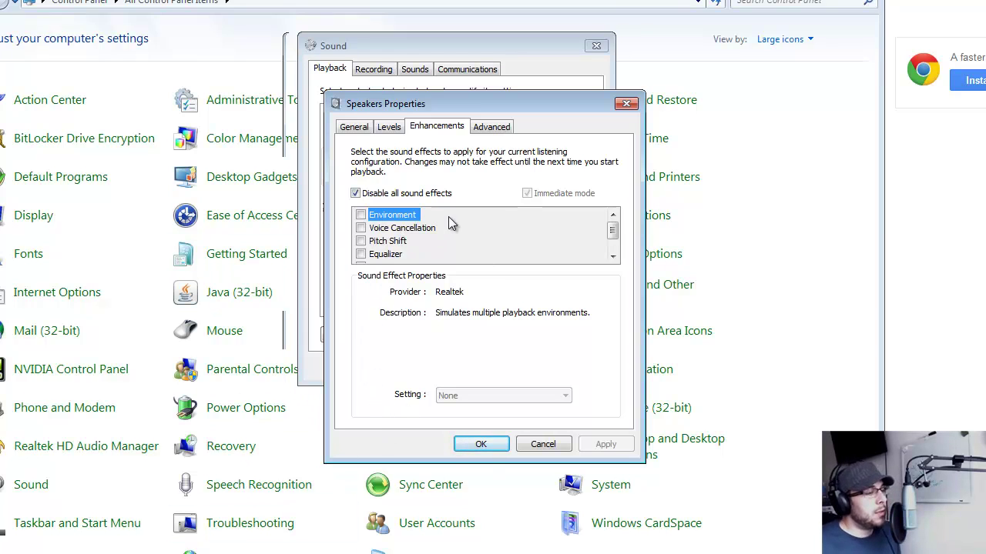
click(487, 128)
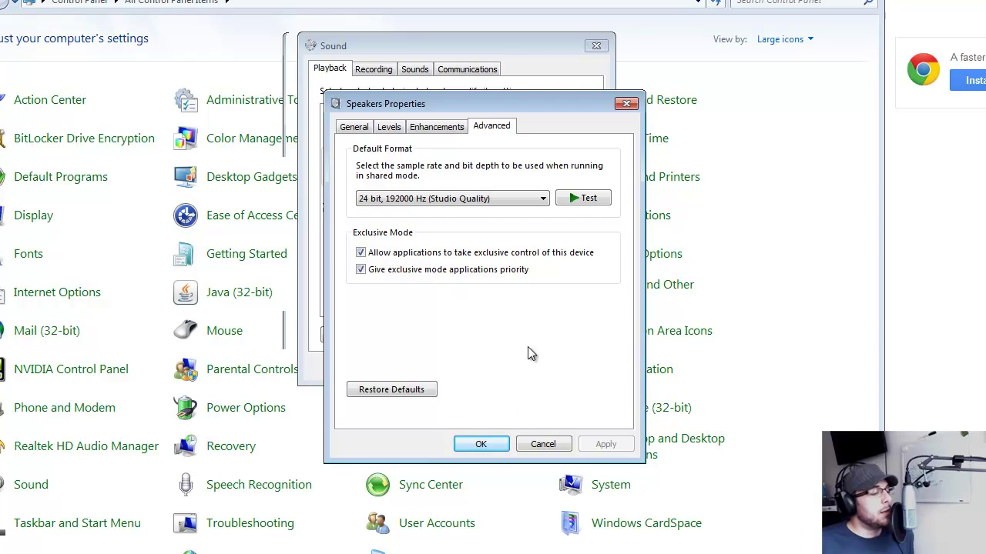
click(480, 444)
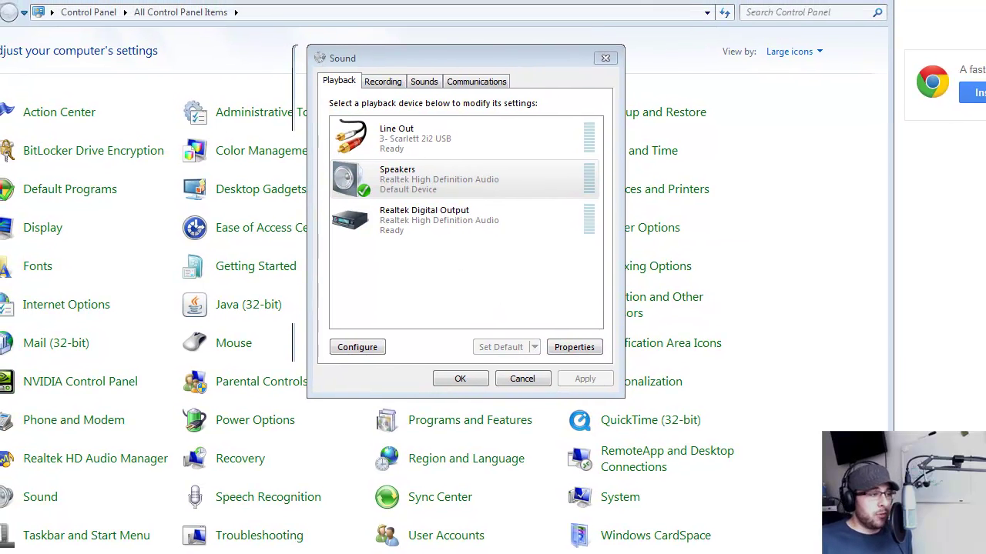
Switch the Sound dialog to the Recording tab showing Line In (Scarlett 2i2 USB)
click(389, 95)
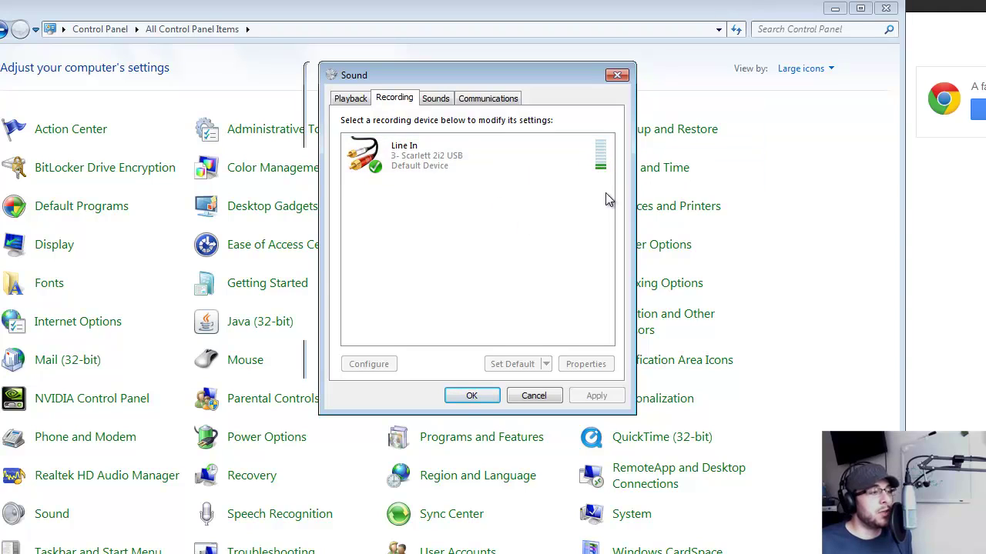
Show disconnected and disabled devices in the Recording list
right_click(406, 212)
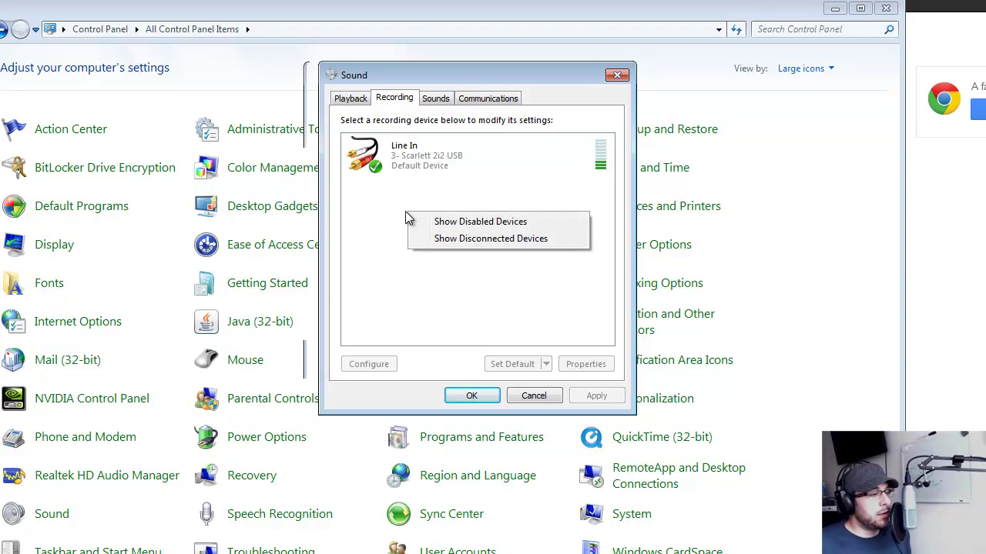
click(450, 240)
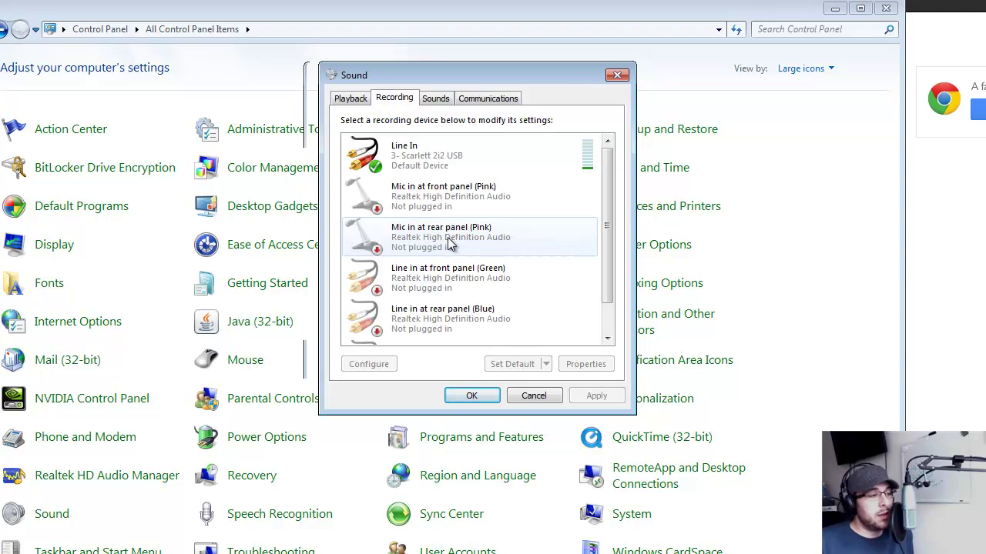
right_click(485, 230)
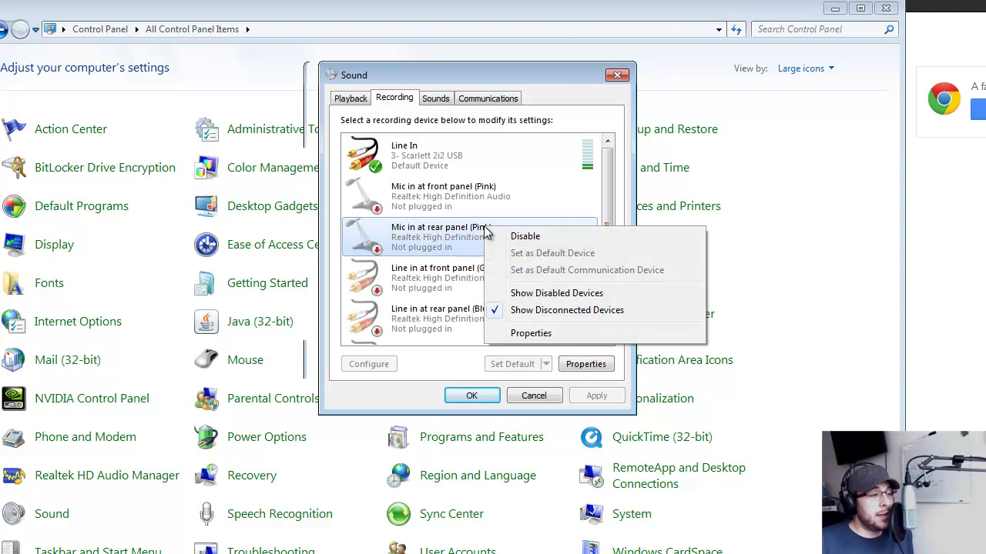
click(544, 296)
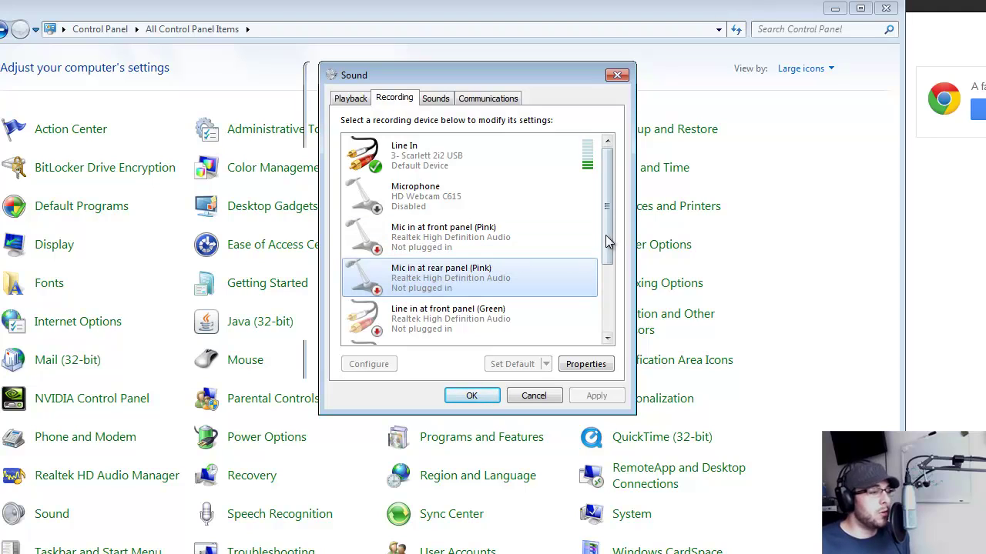
Enable the Stereo Mix recording device so it becomes the default
drag(607, 241, 608, 333)
click(446, 325)
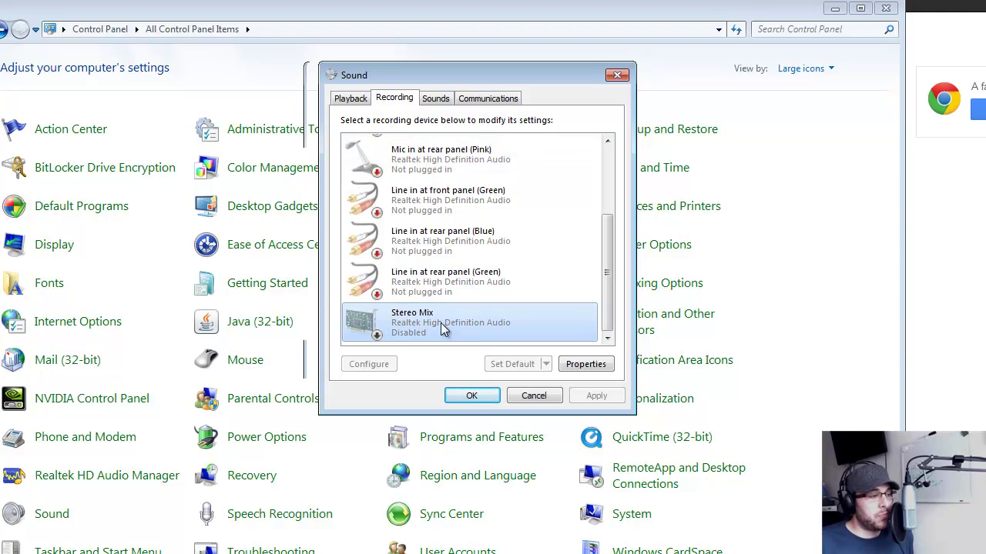
right_click(431, 316)
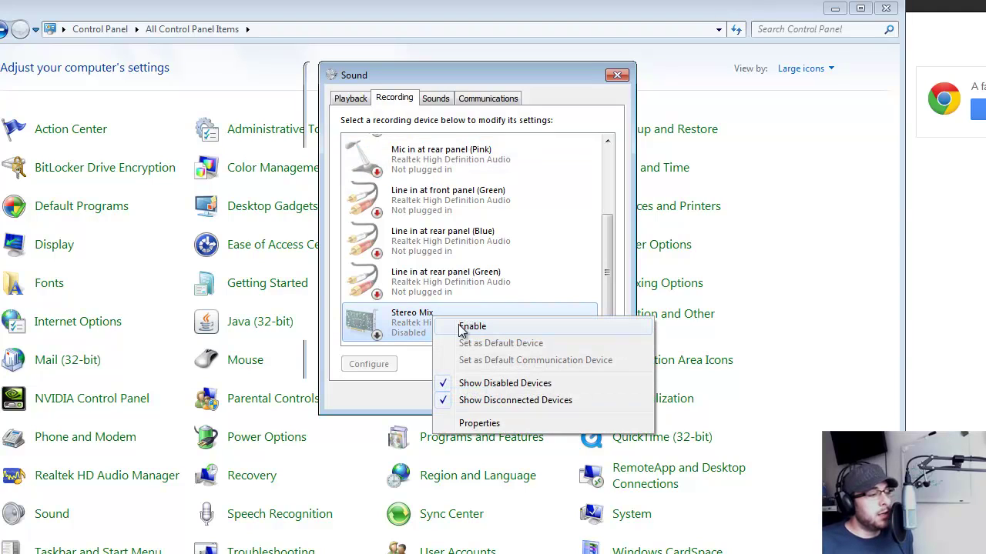
click(462, 328)
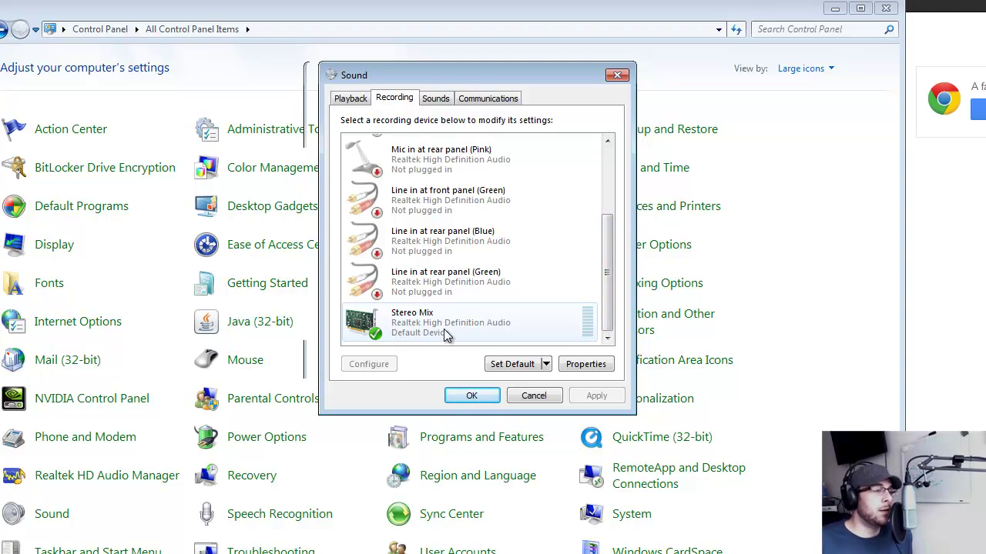
Scroll the Recording list back to the top and select the Line In device
right_click(443, 324)
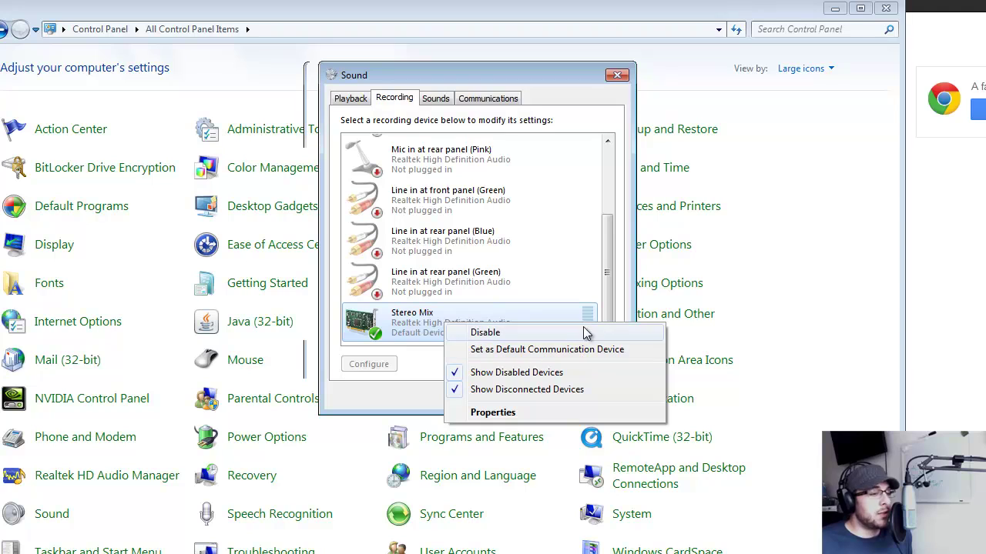
click(614, 245)
scroll(539, 231, up, 5)
click(469, 167)
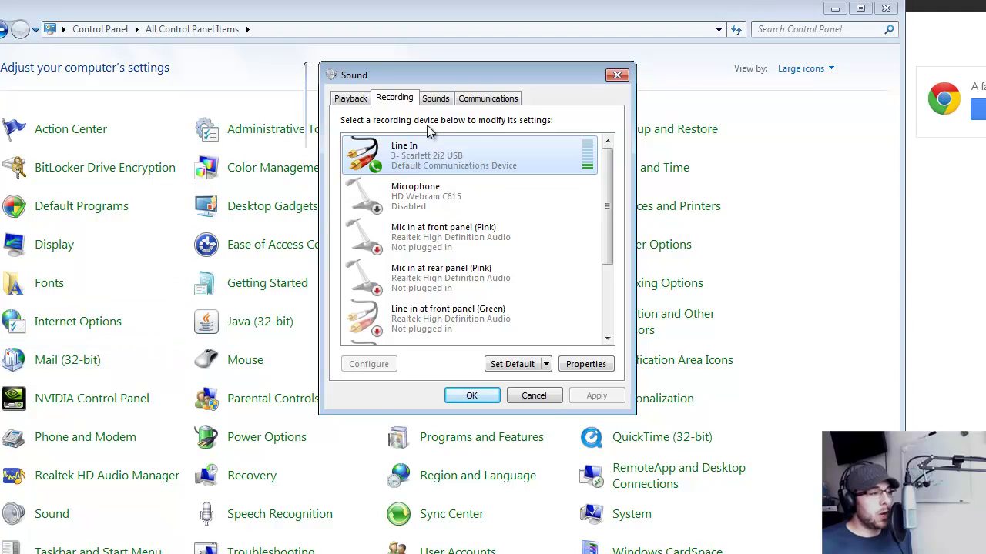
right_click(414, 145)
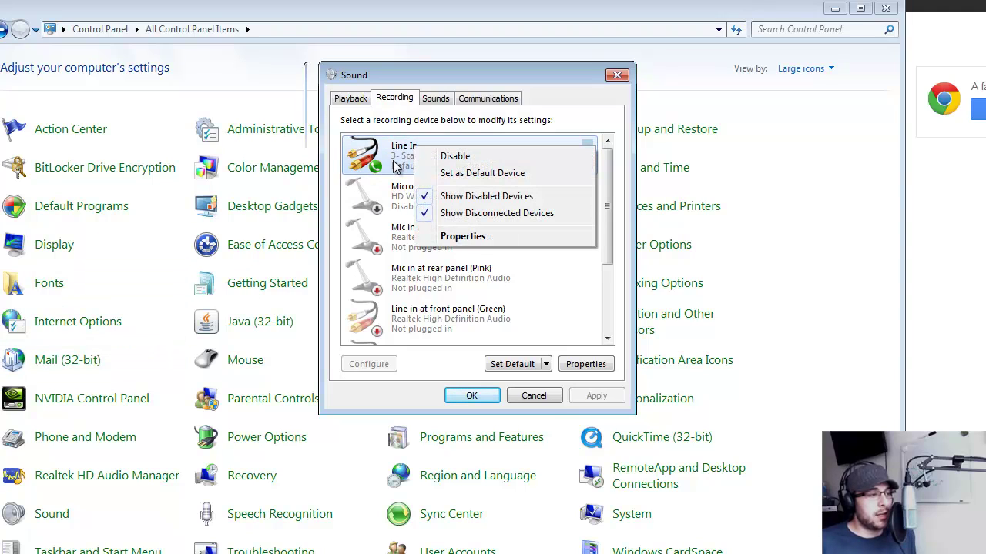
click(395, 167)
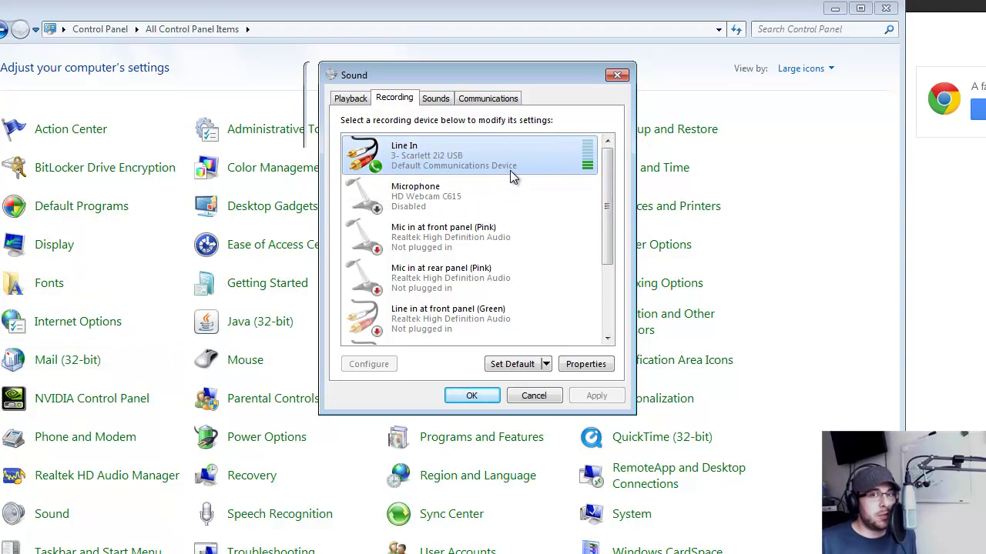
Open Line In (Scarlett 2i2 USB) Properties and move the window up slightly
drag(609, 230, 606, 320)
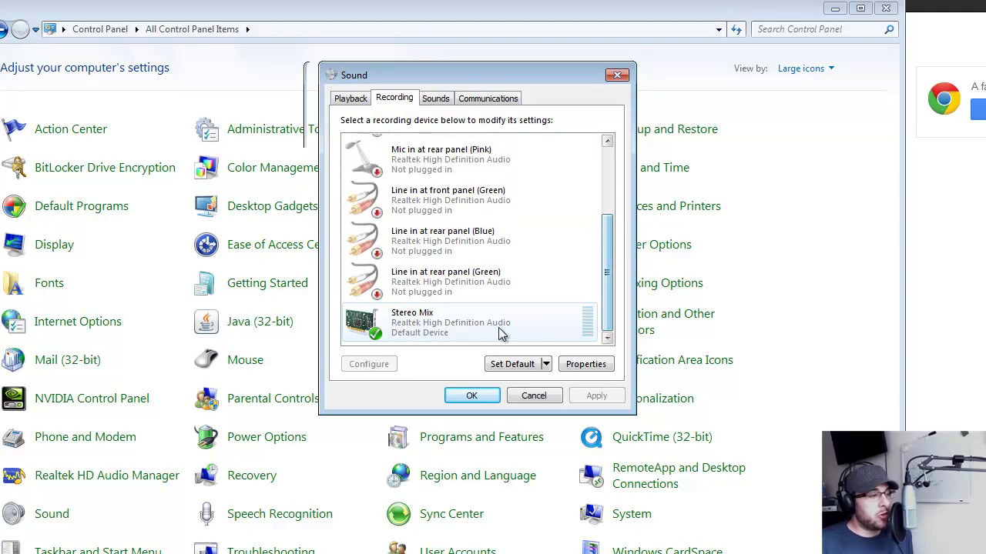
click(460, 332)
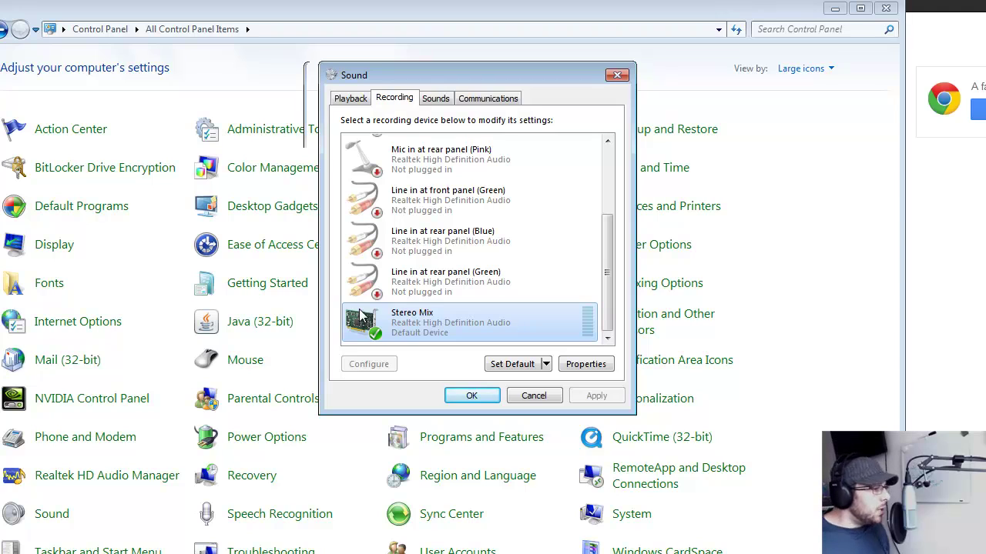
click(607, 160)
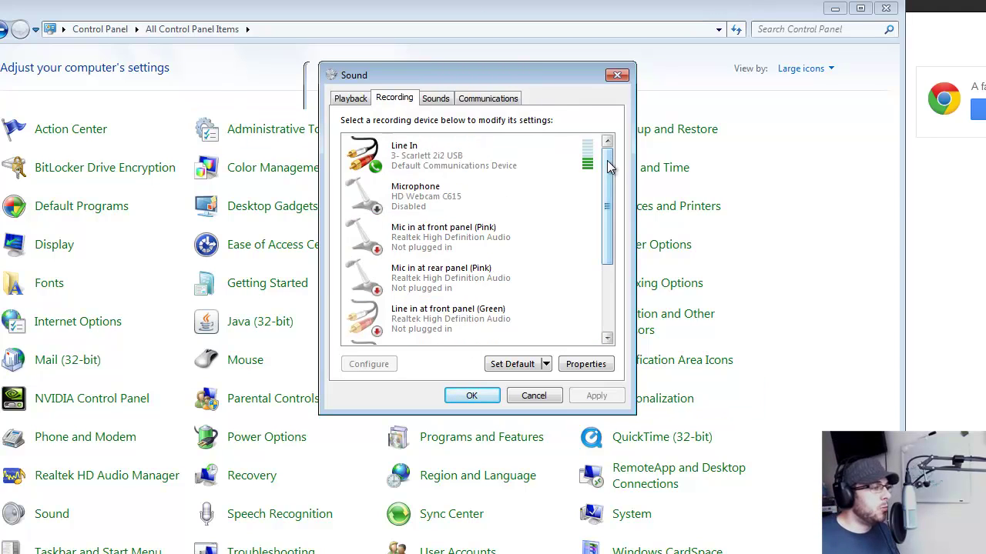
double_click(482, 142)
drag(466, 129, 465, 111)
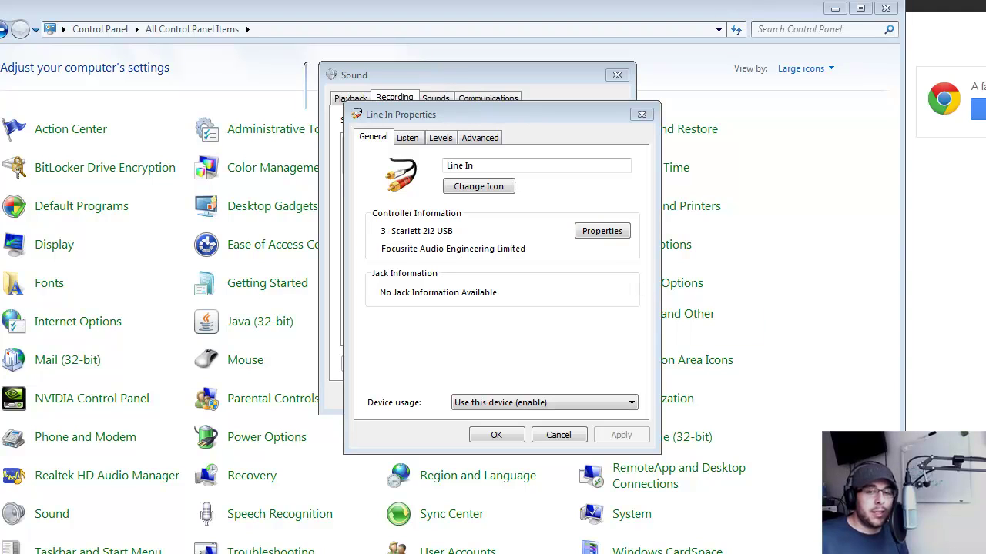
Enable 'Listen to this device' for Line In through Realtek Speakers, review Levels and Advanced, and apply
click(408, 138)
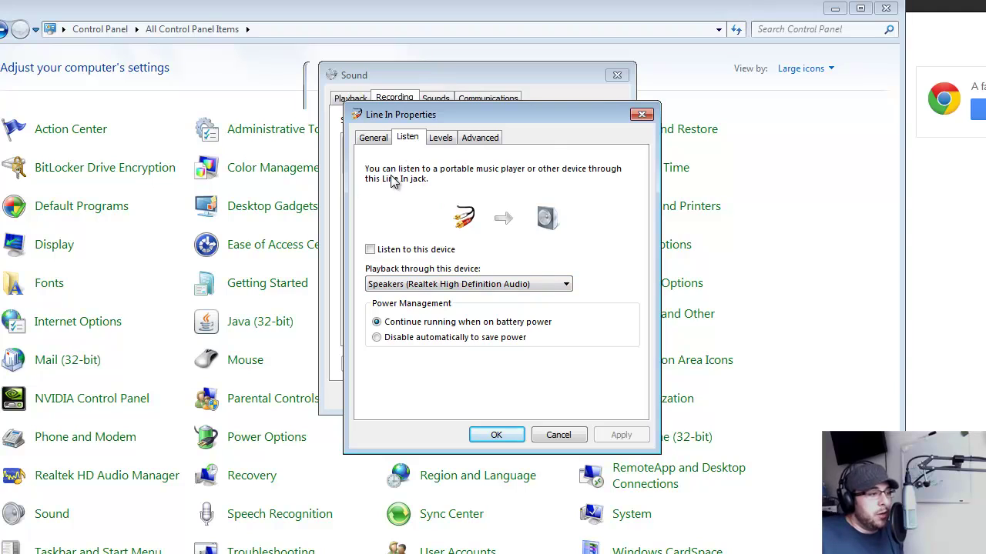
click(370, 249)
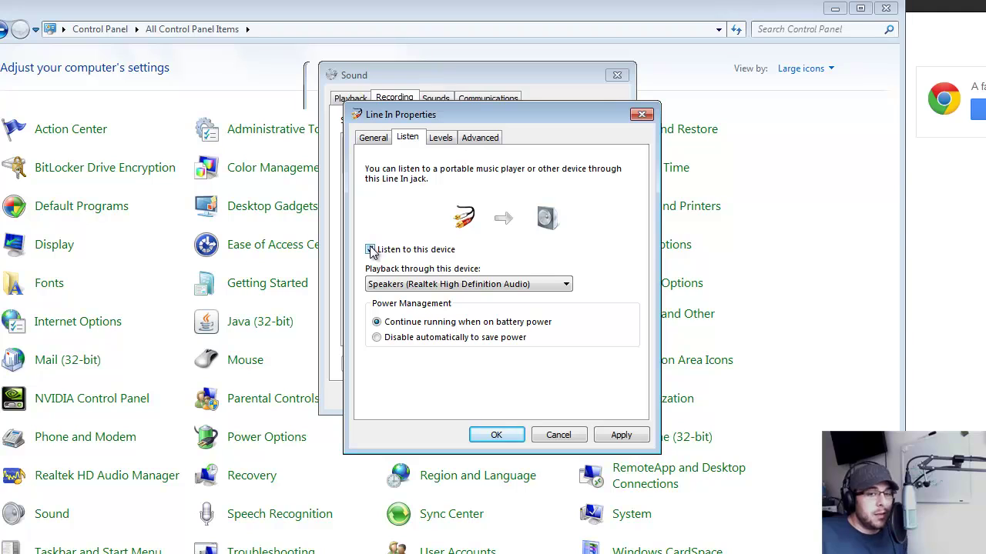
click(459, 286)
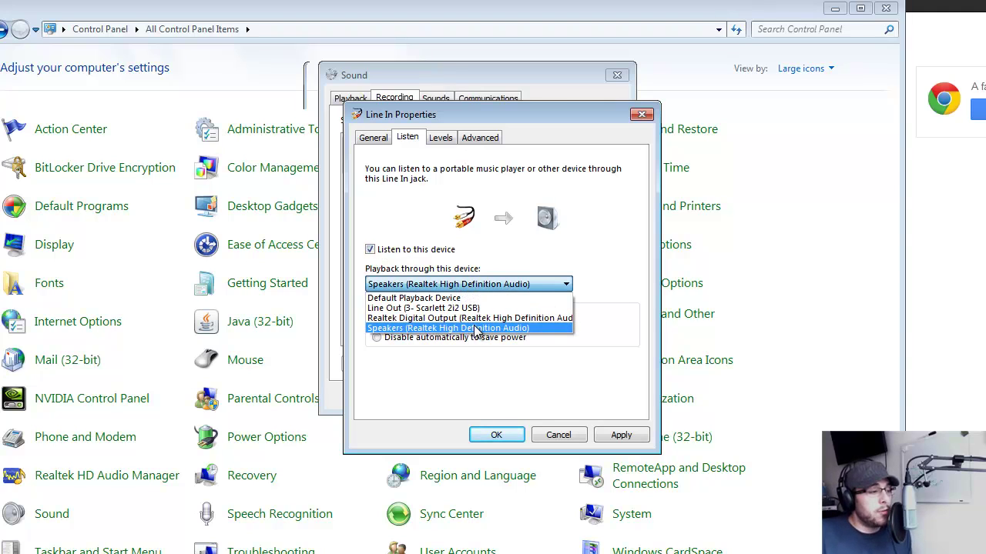
click(471, 328)
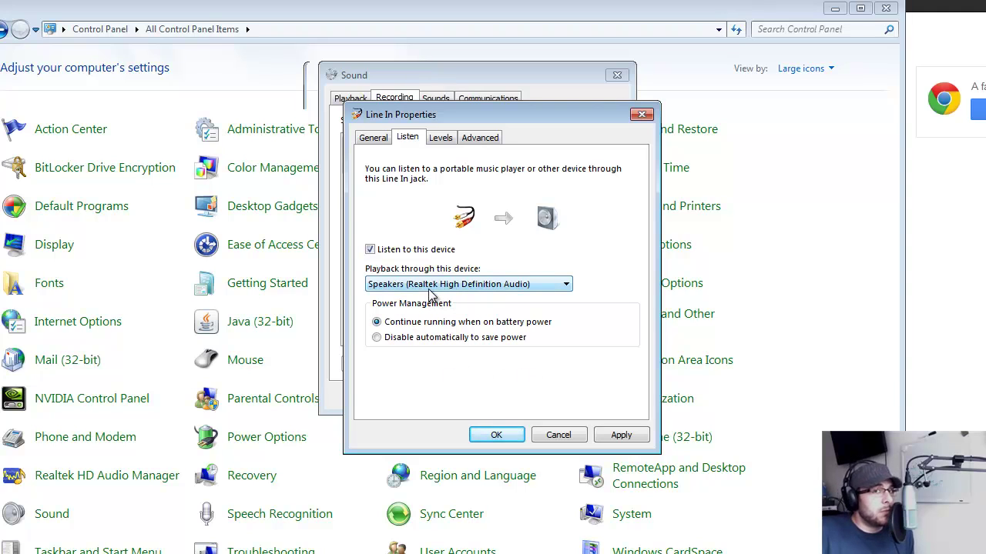
click(411, 284)
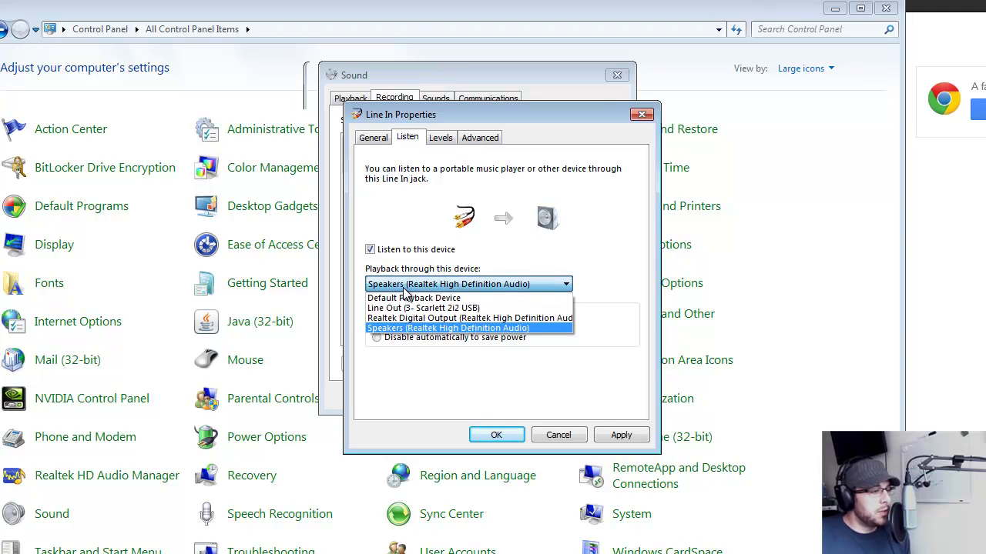
click(406, 285)
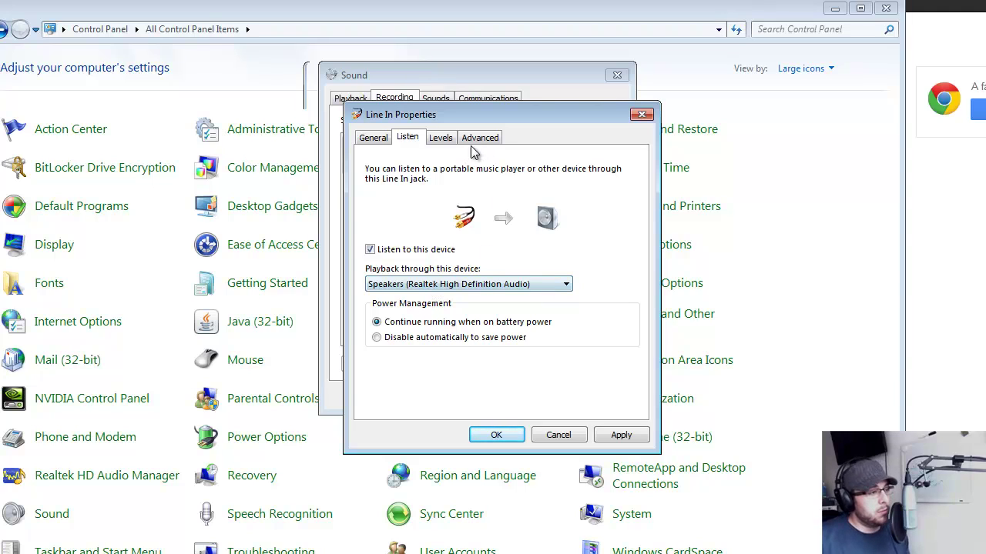
click(439, 139)
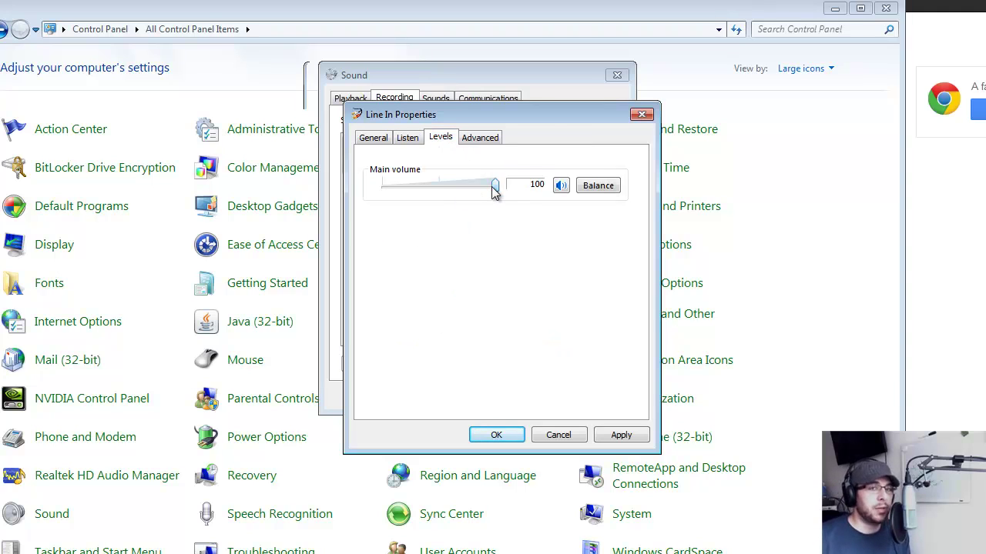
click(482, 138)
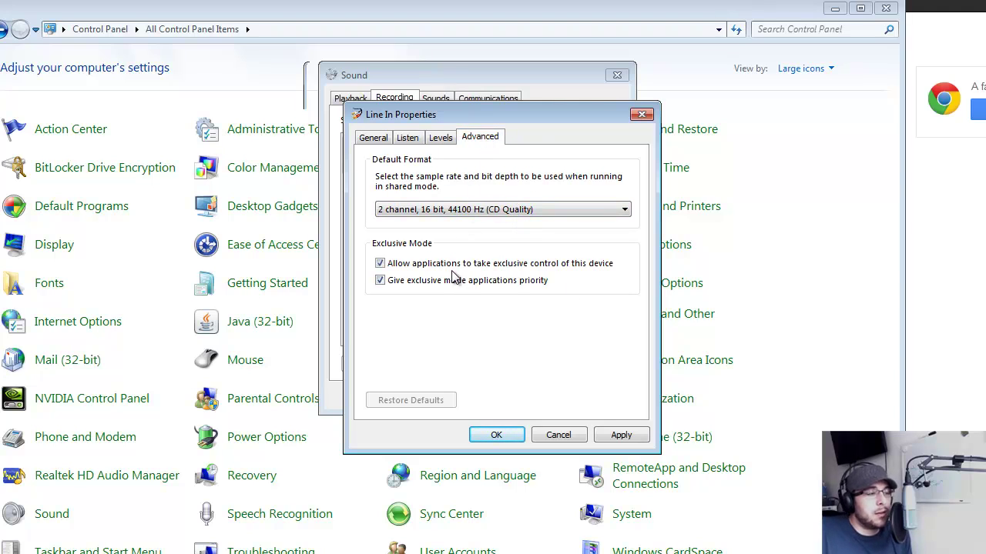
click(614, 436)
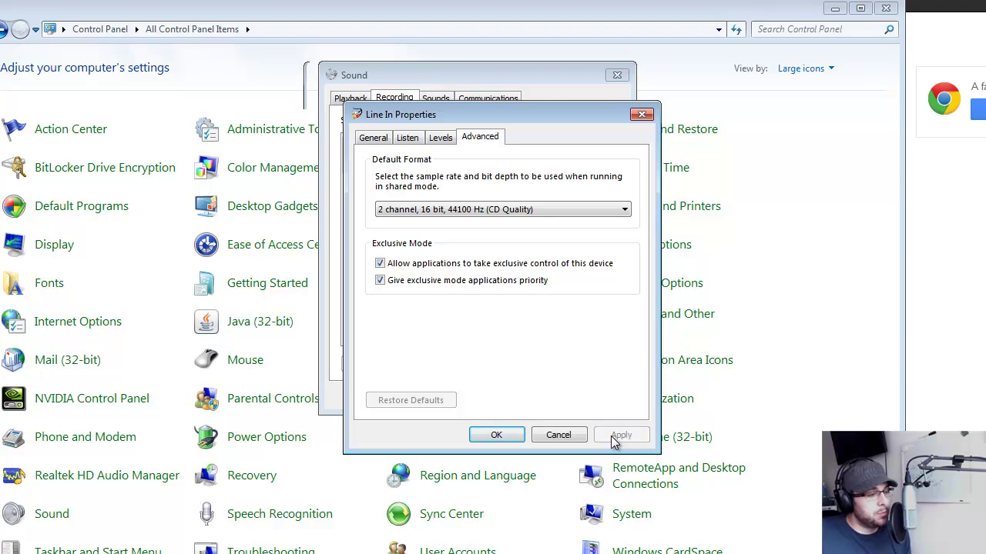
Close Line In Properties with OK and open Stereo Mix's properties
click(497, 436)
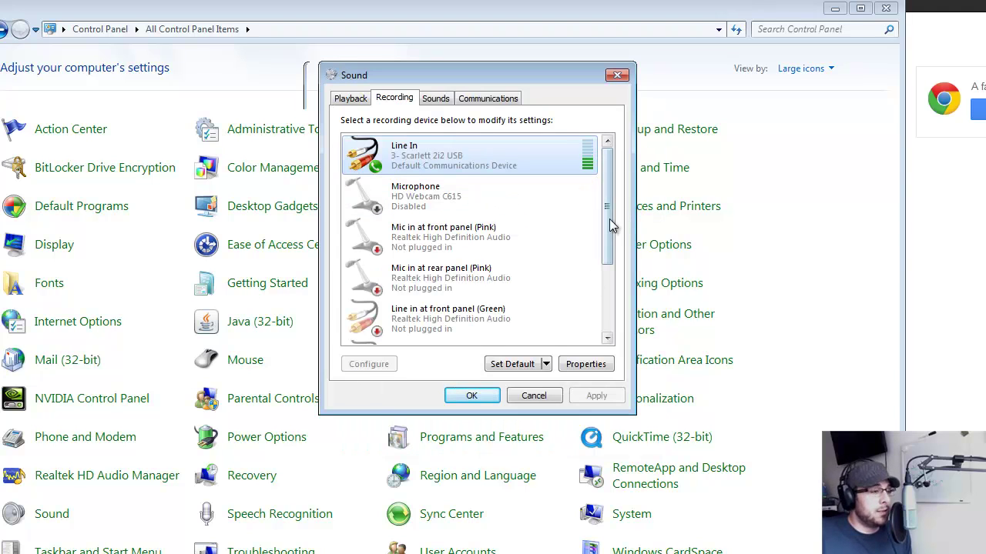
scroll(609, 218, down, 3)
click(433, 328)
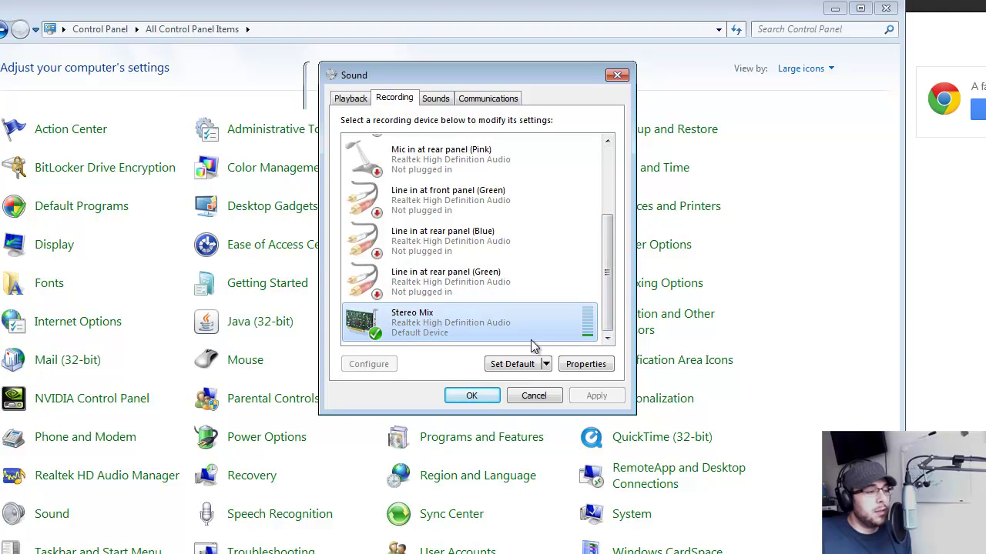
click(585, 365)
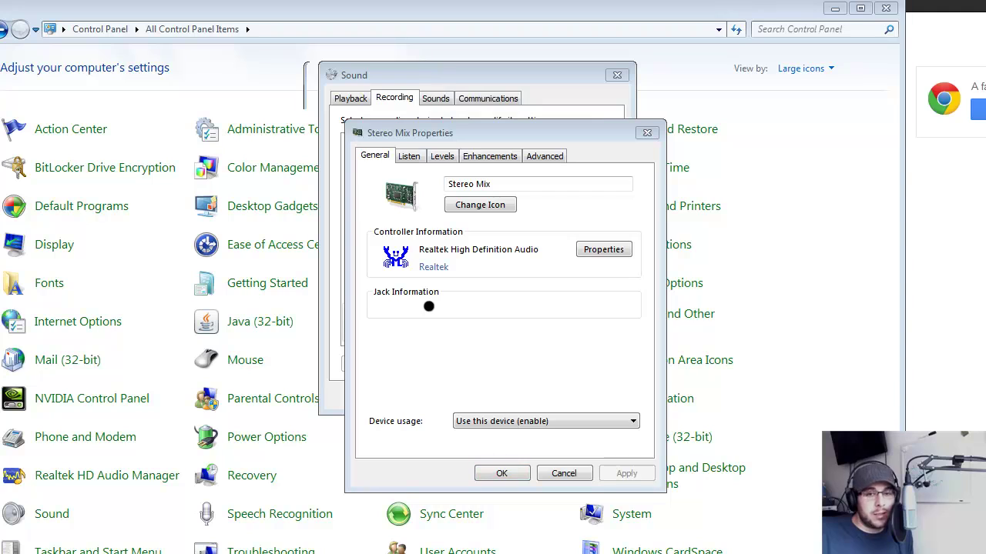
Cancel the Stereo Mix listening changes and switch to the Playback device list
click(405, 157)
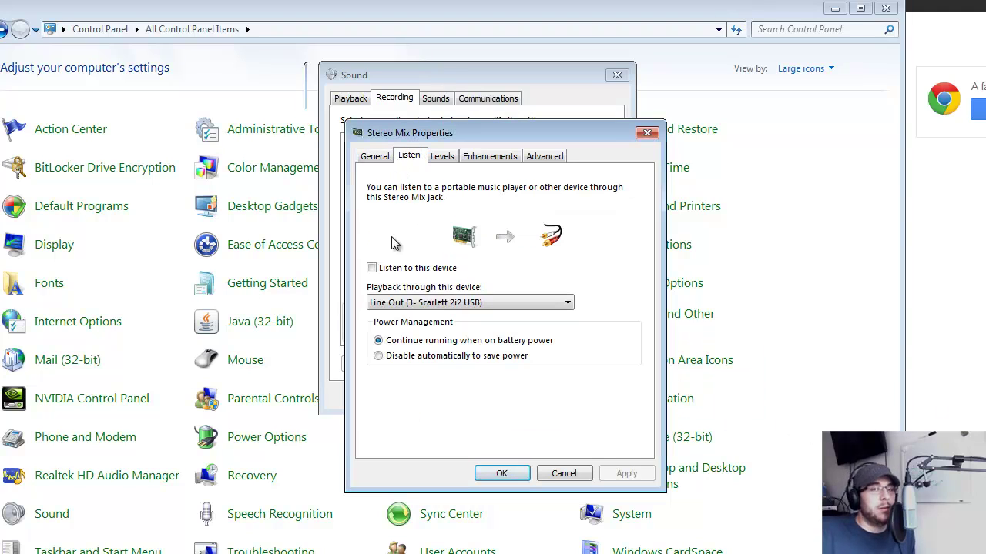
click(372, 268)
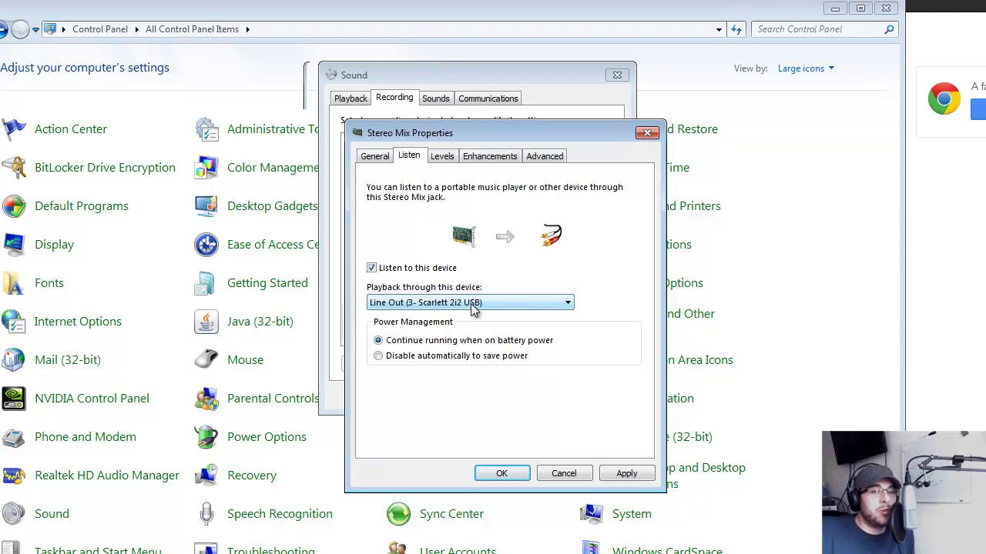
click(474, 304)
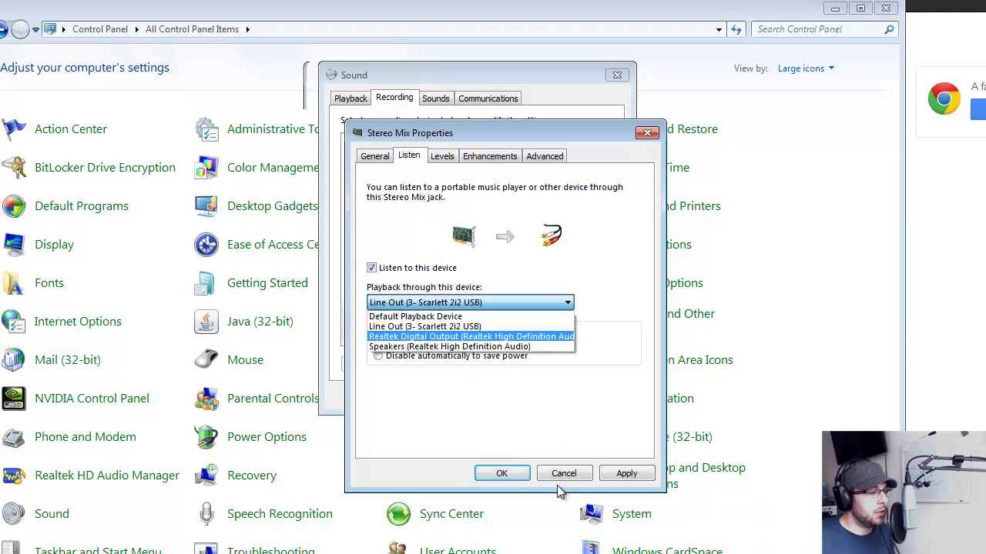
click(466, 425)
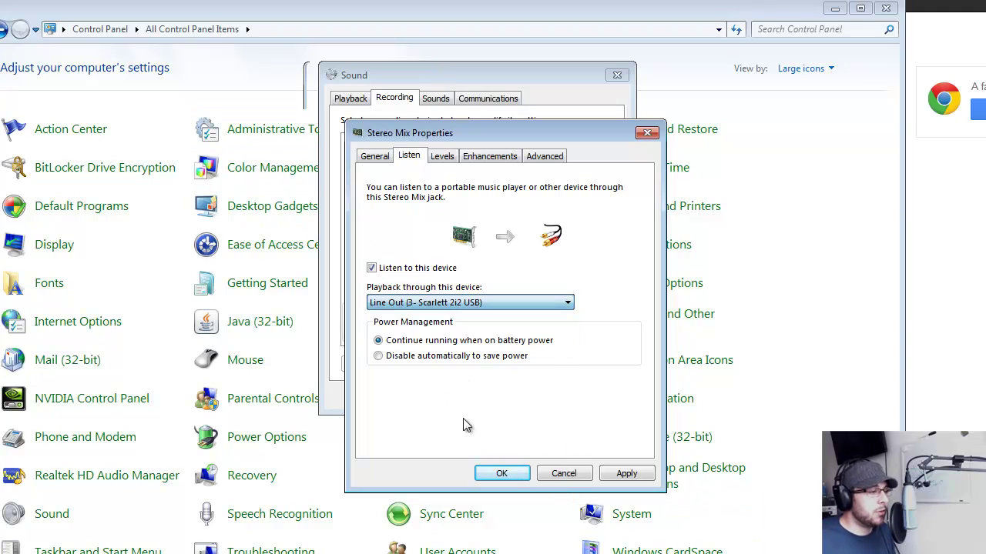
click(560, 475)
click(350, 99)
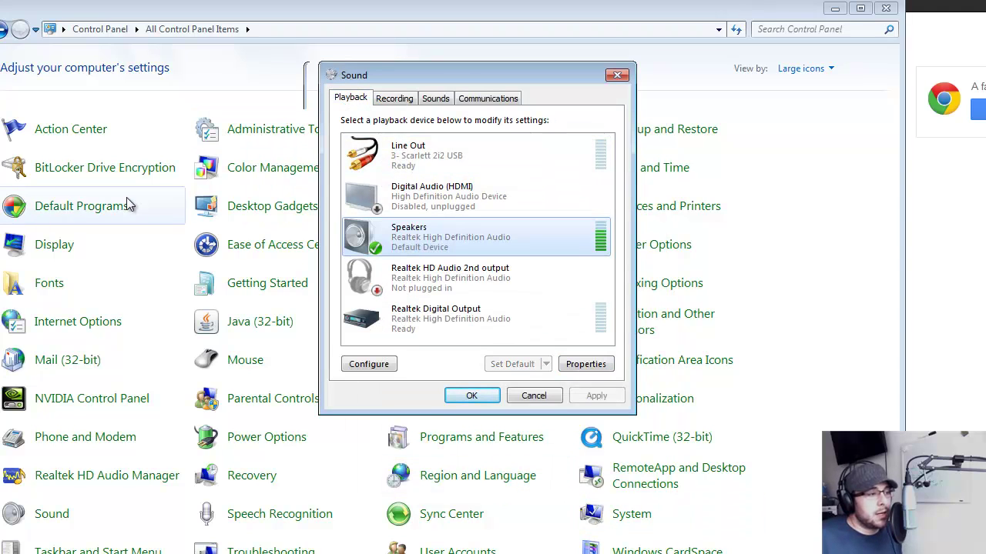
Turn on listening for Stereo Mix, lower its level to 31, and confirm with OK
click(394, 98)
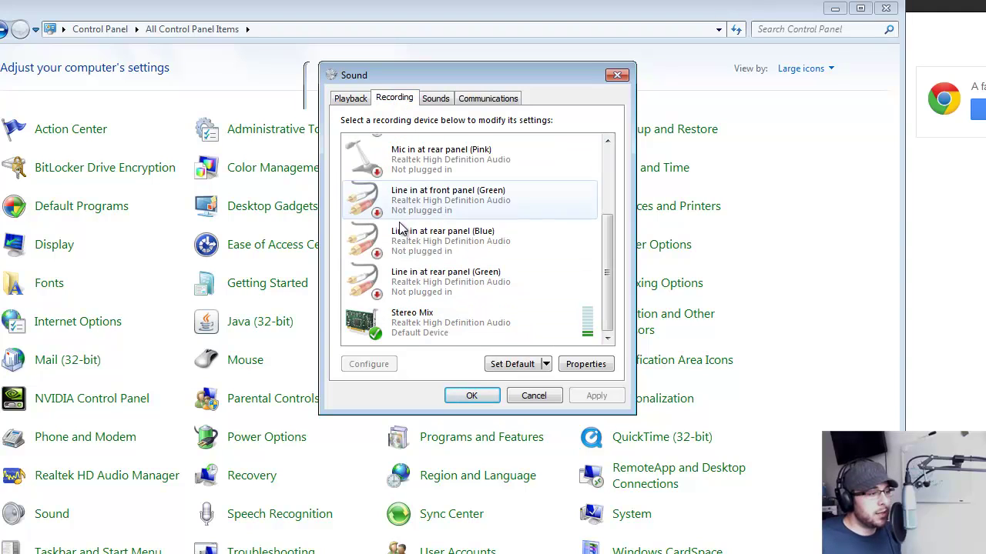
click(586, 364)
click(409, 157)
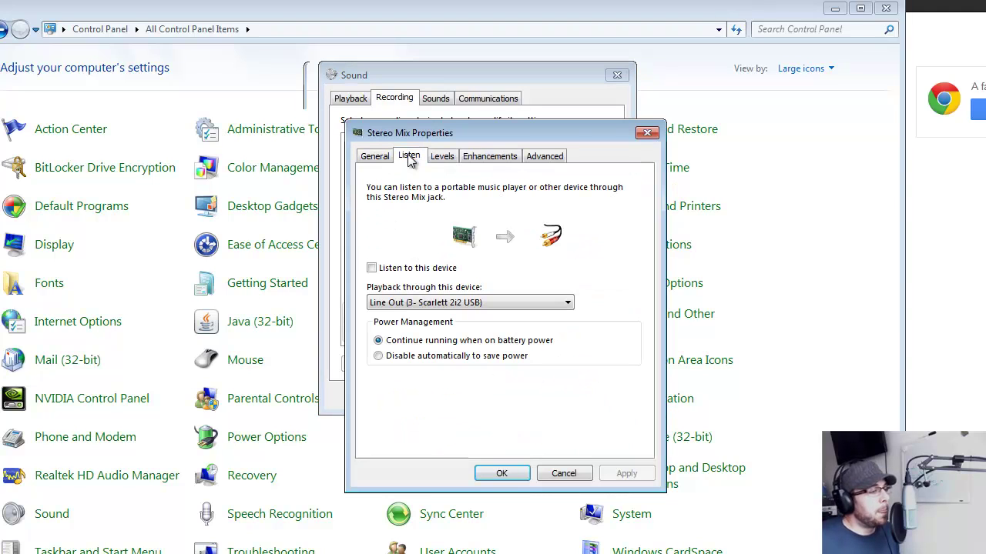
click(389, 272)
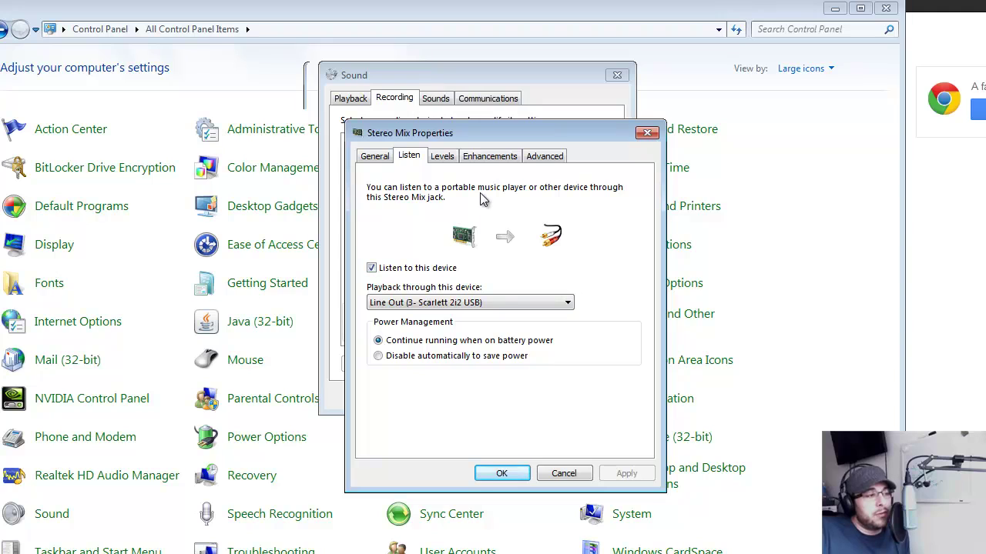
click(441, 157)
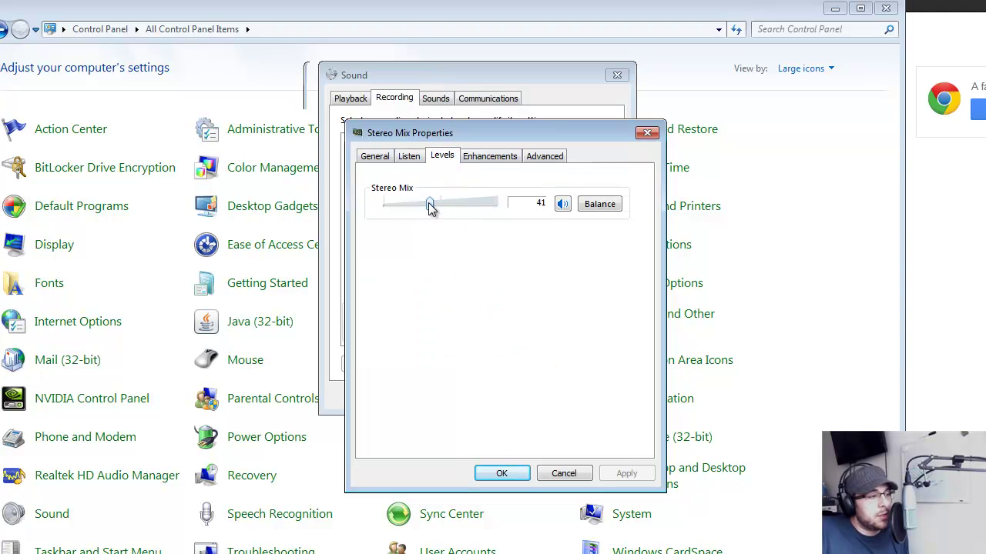
mouse_move(413, 208)
mouse_down()
mouse_move(395, 209)
mouse_move(485, 209)
mouse_move(418, 210)
mouse_up()
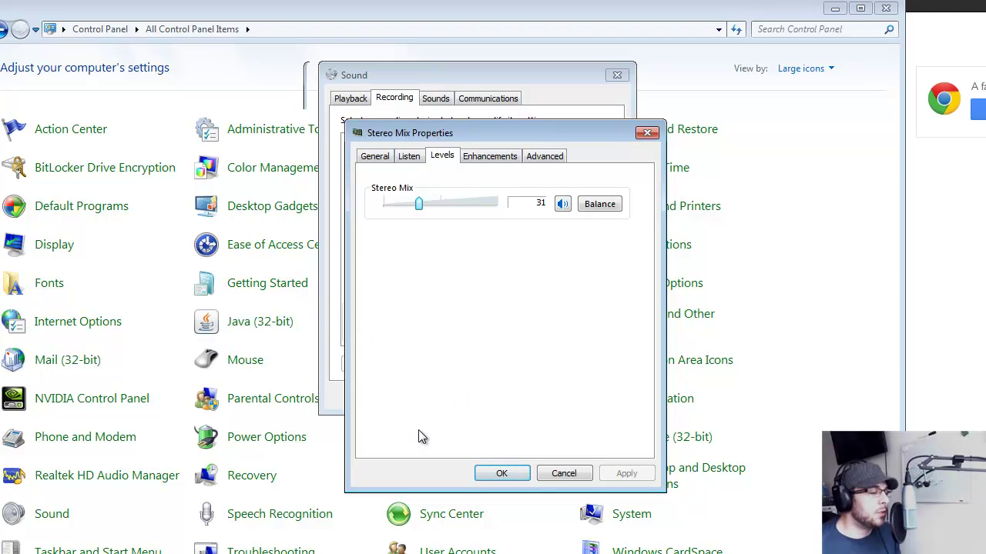
click(506, 472)
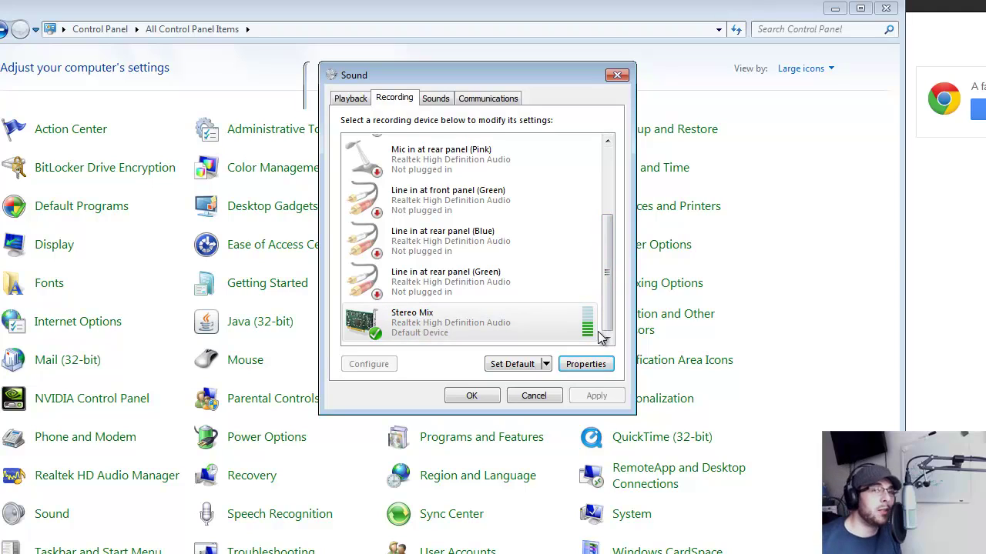
scroll(610, 307, up, 3)
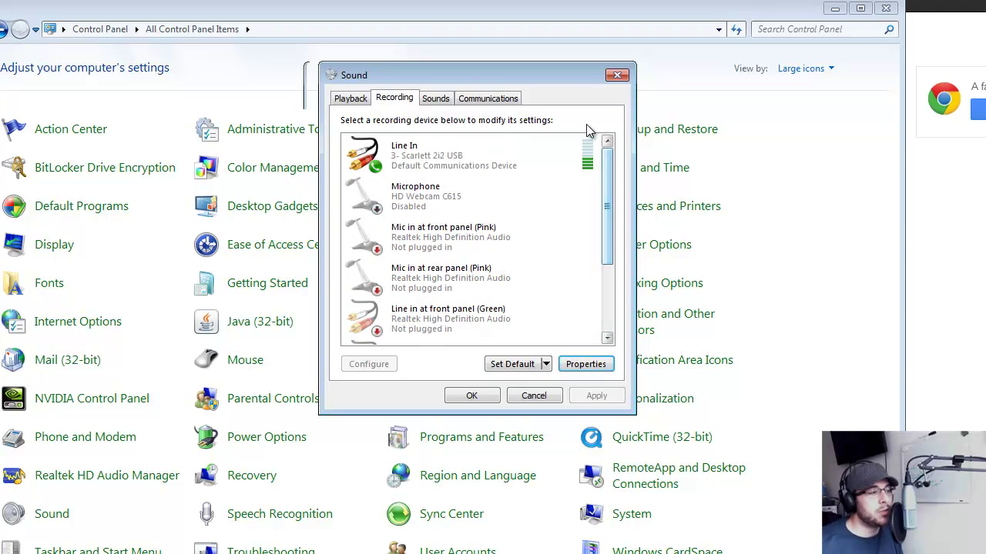
click(346, 100)
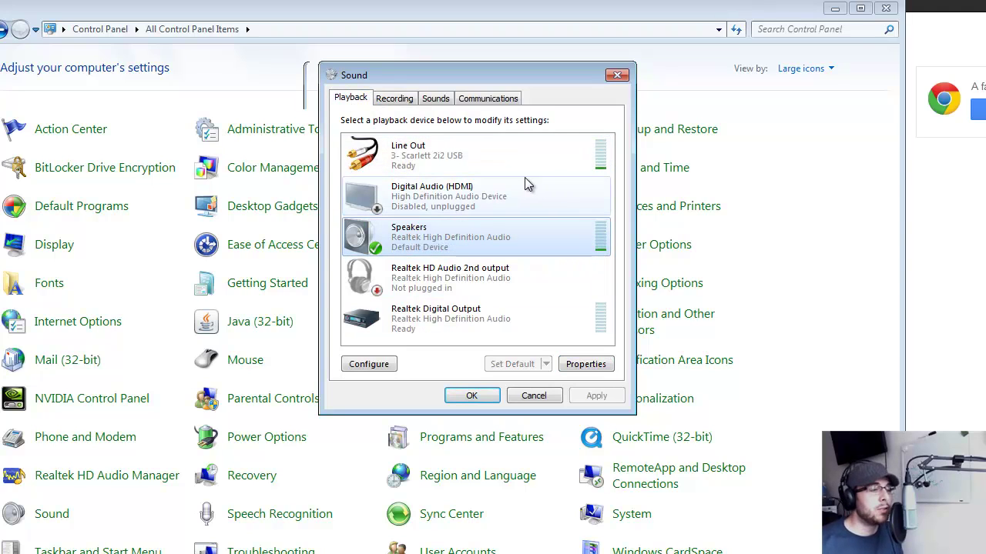
click(394, 100)
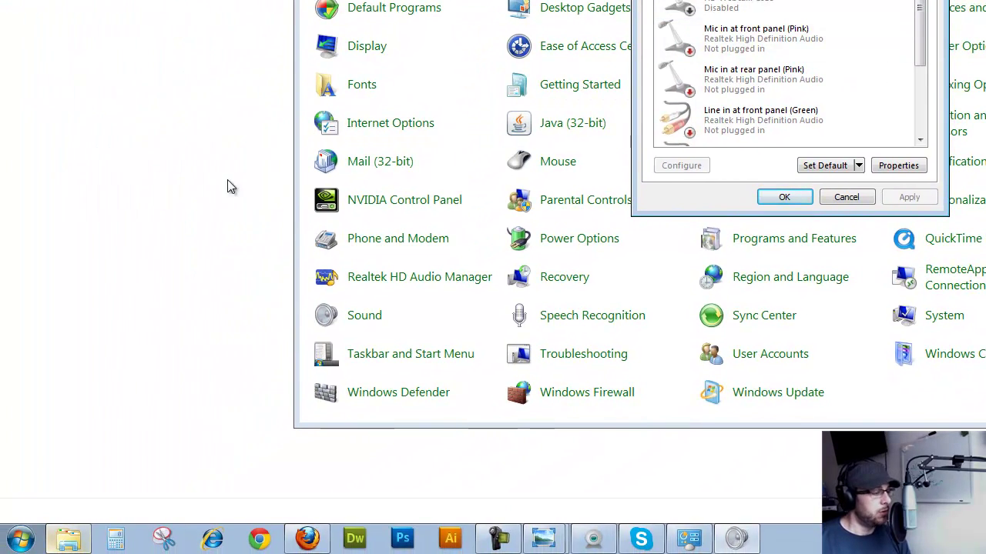
Launch Snipping Tool via Start search 'snip' and snip the Sound dialog's Recording tab
click(21, 539)
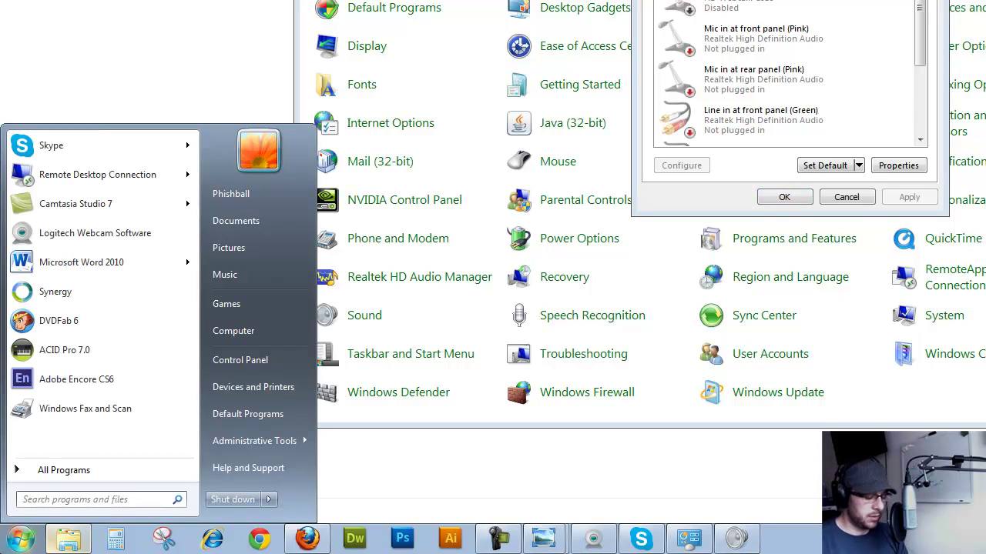
text(snip)
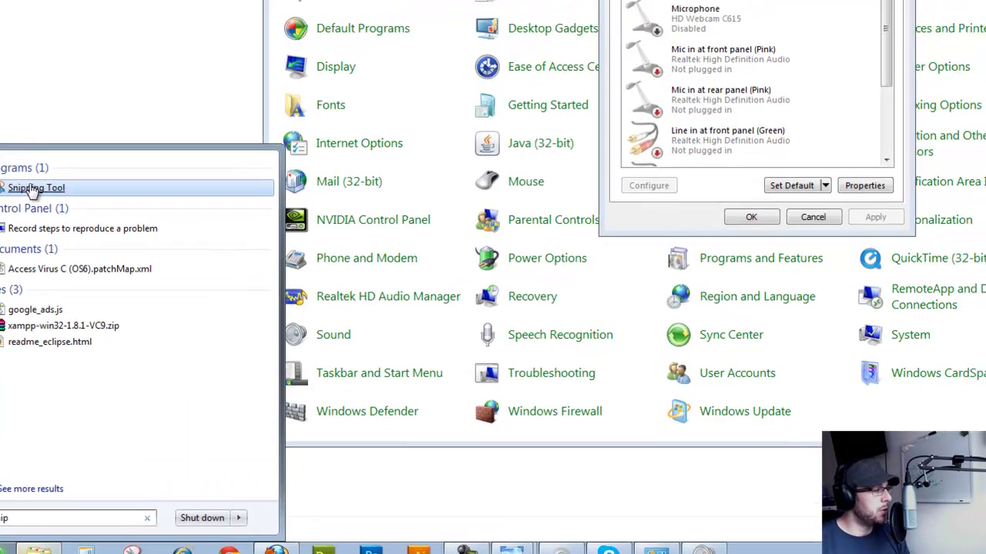
click(66, 167)
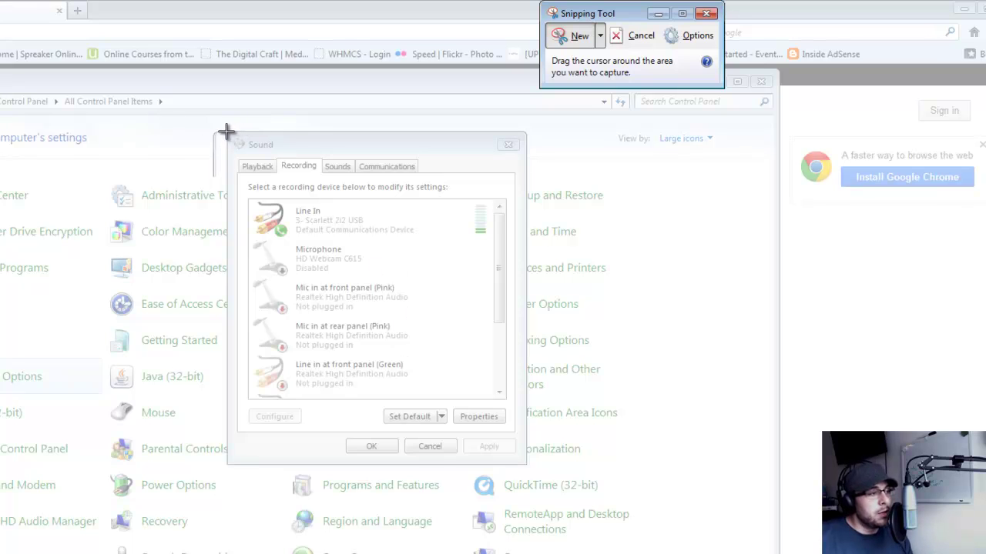
drag(224, 132, 536, 463)
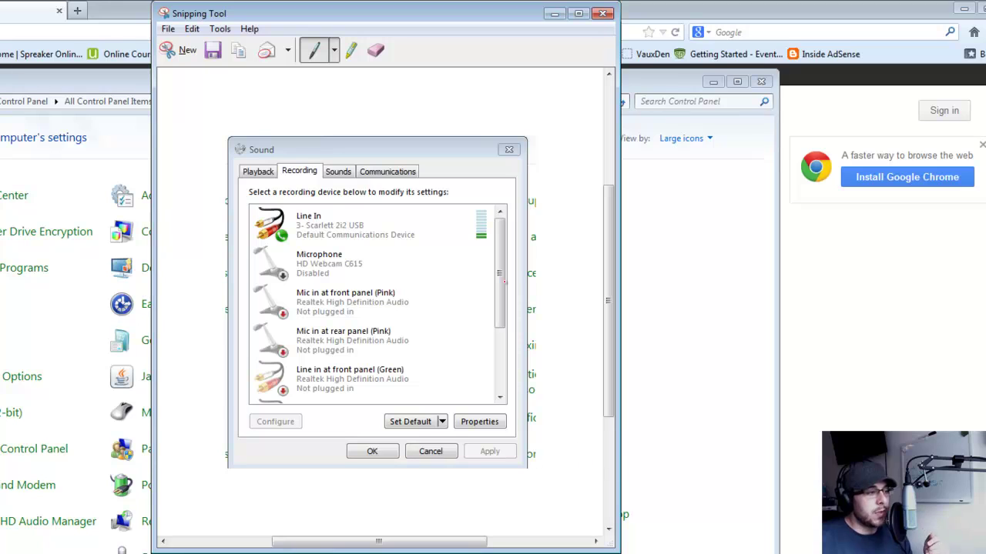
click(213, 51)
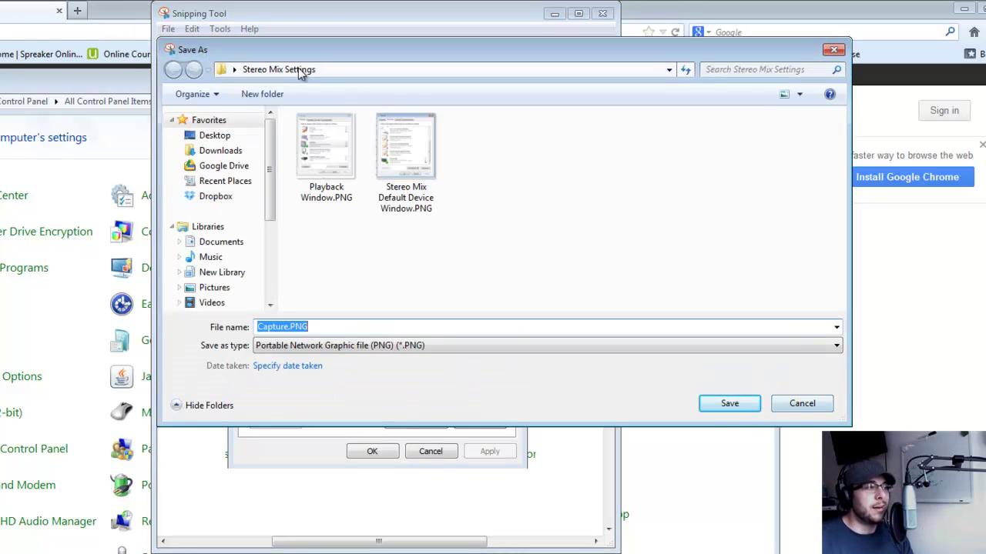
click(790, 404)
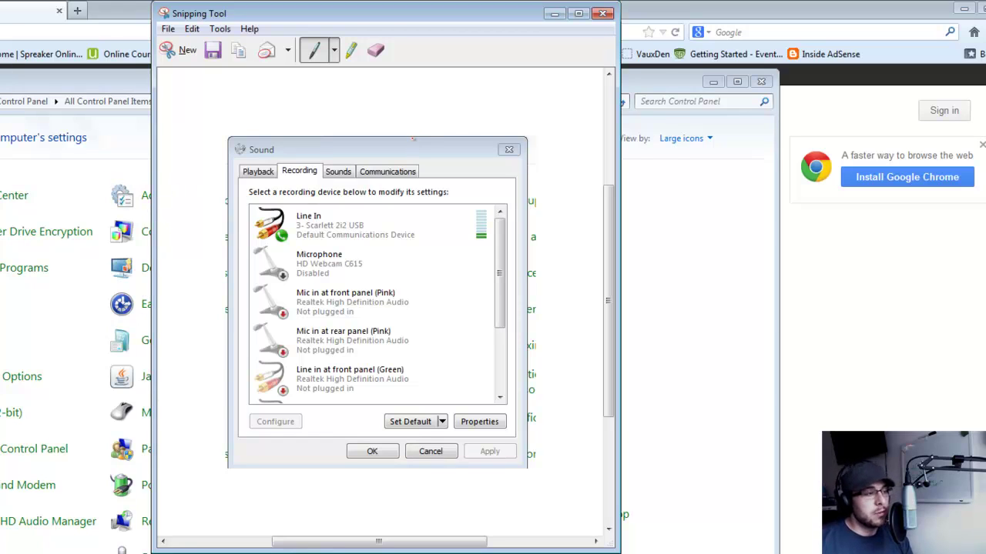
Close Snipping Tool without saving the snip, then close the Sound dialog with OK
click(602, 13)
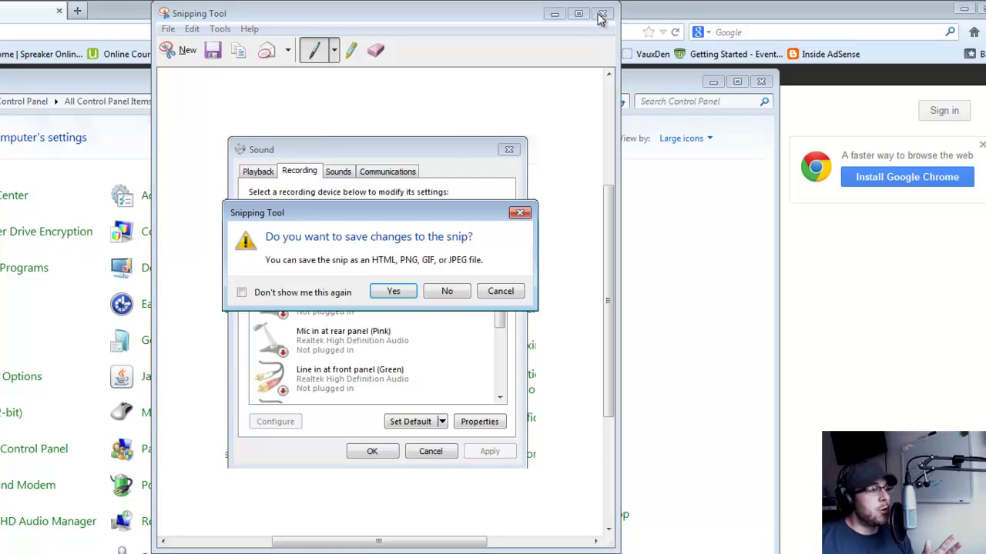
click(447, 294)
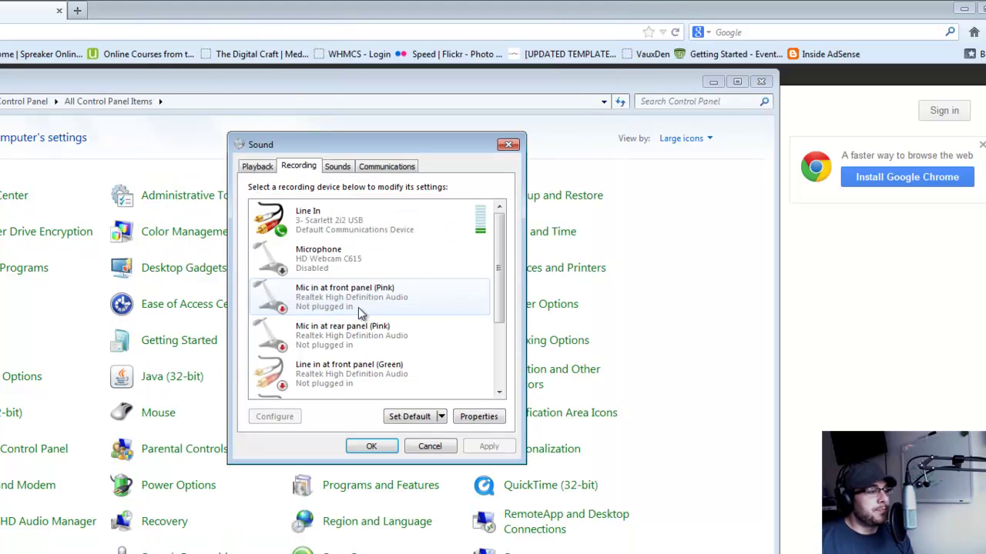
click(370, 448)
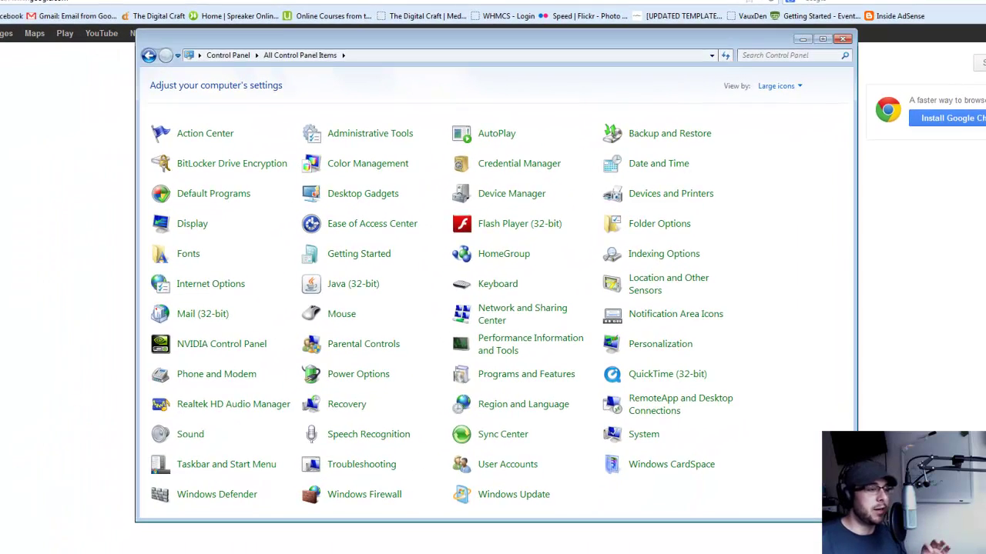
click(656, 436)
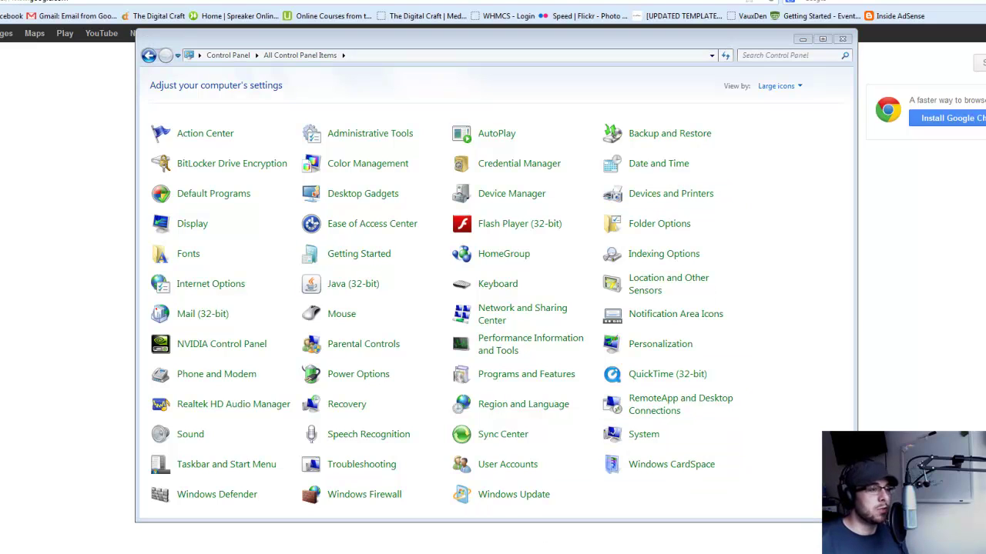
Move Skype over Control Panel and show live levels for the line output and speakers in Volume Mixer
drag(982, 14, 414, 15)
mouse_move(426, 71)
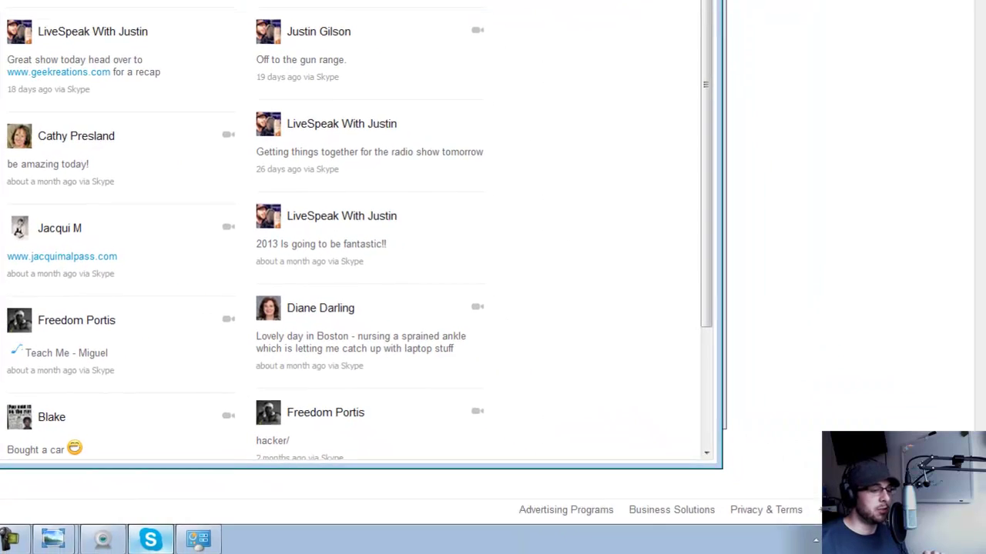
click(844, 370)
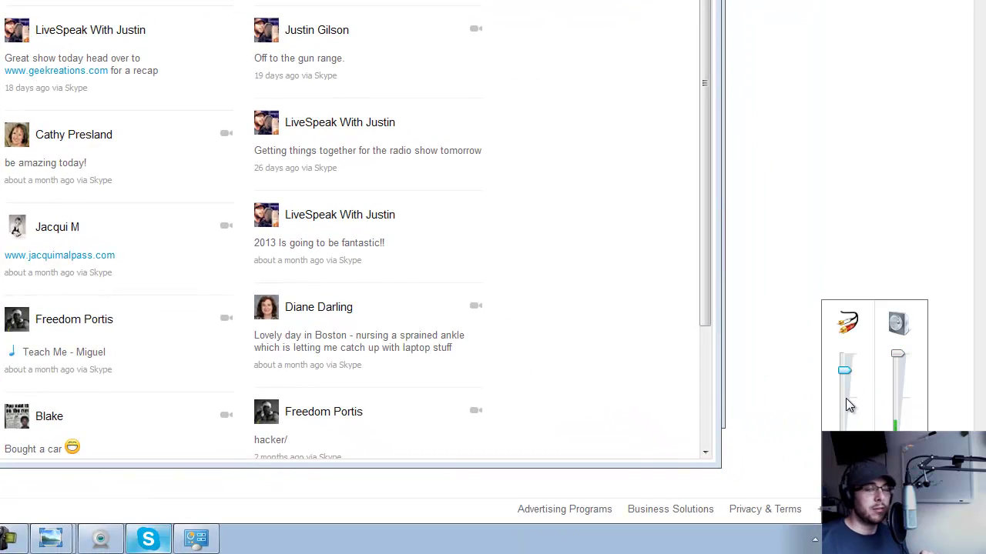
click(897, 362)
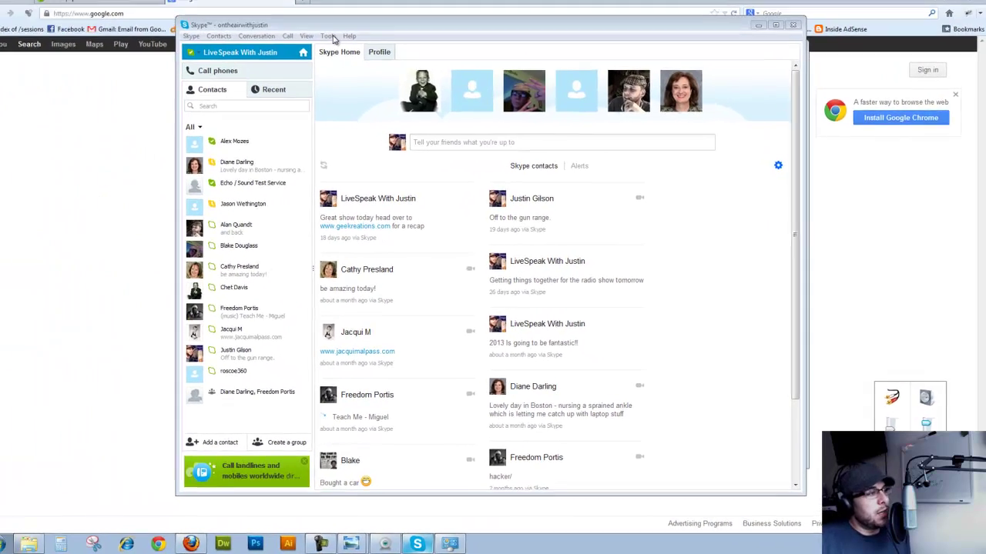
Choose Speakers (Realtek High Definition Audio) as the speaker device in Skype's Audio settings
click(340, 45)
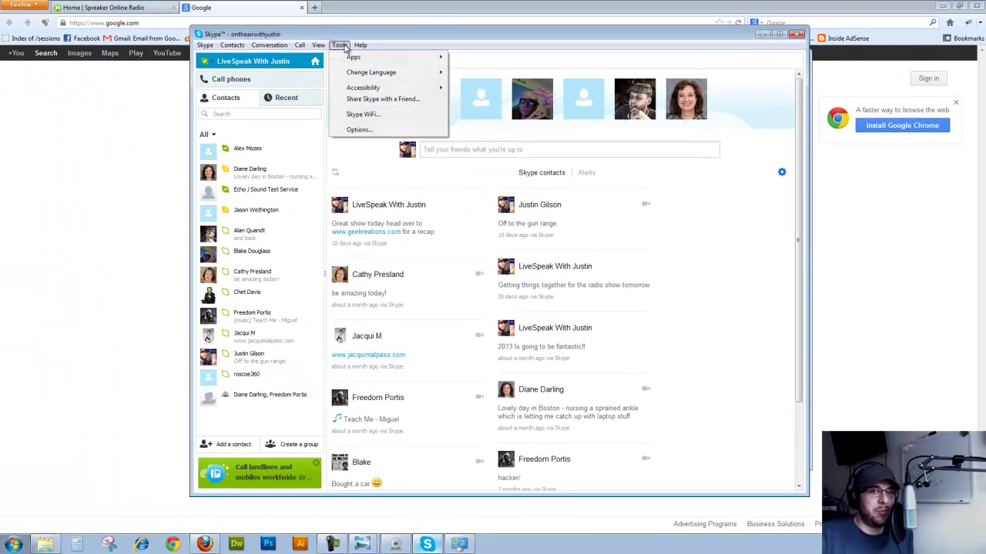
click(354, 129)
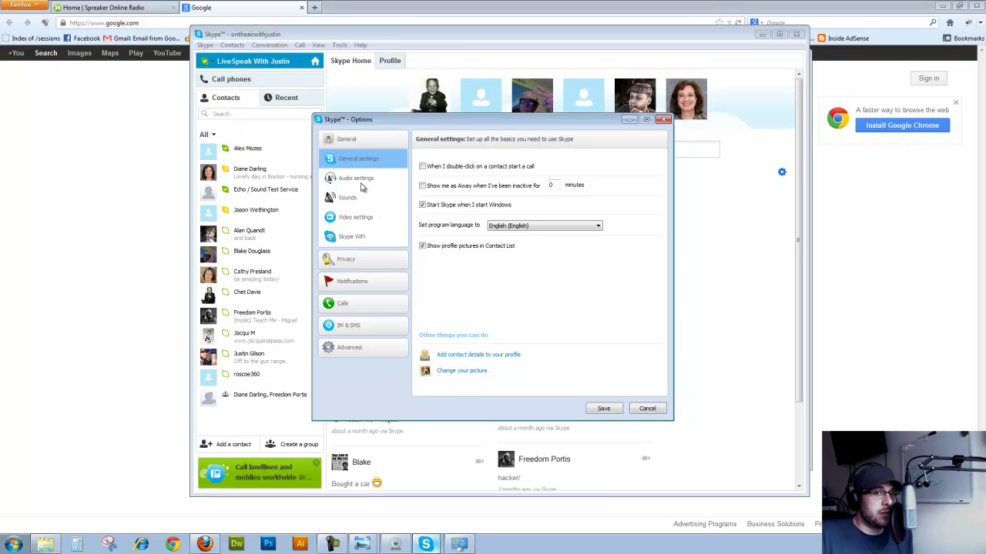
click(360, 184)
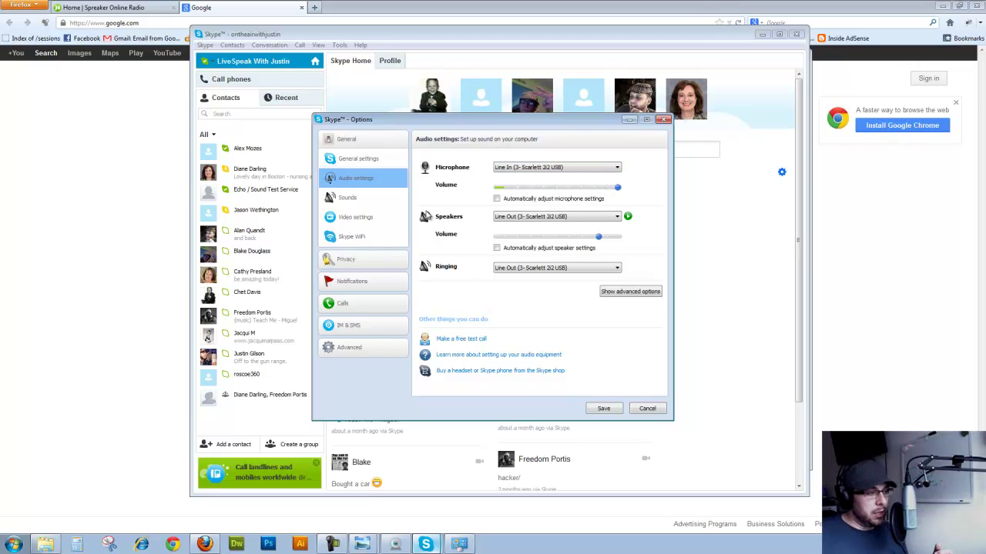
click(537, 219)
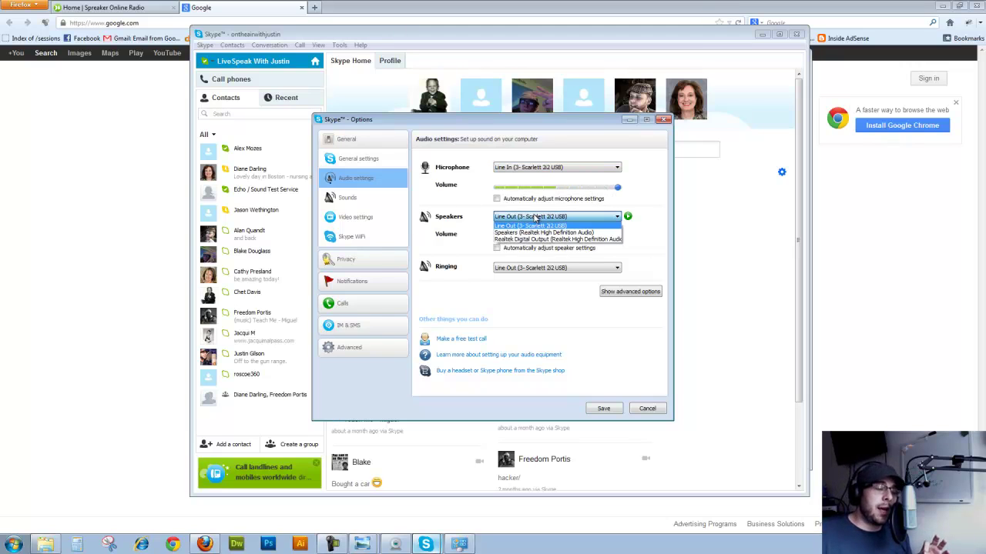
click(531, 232)
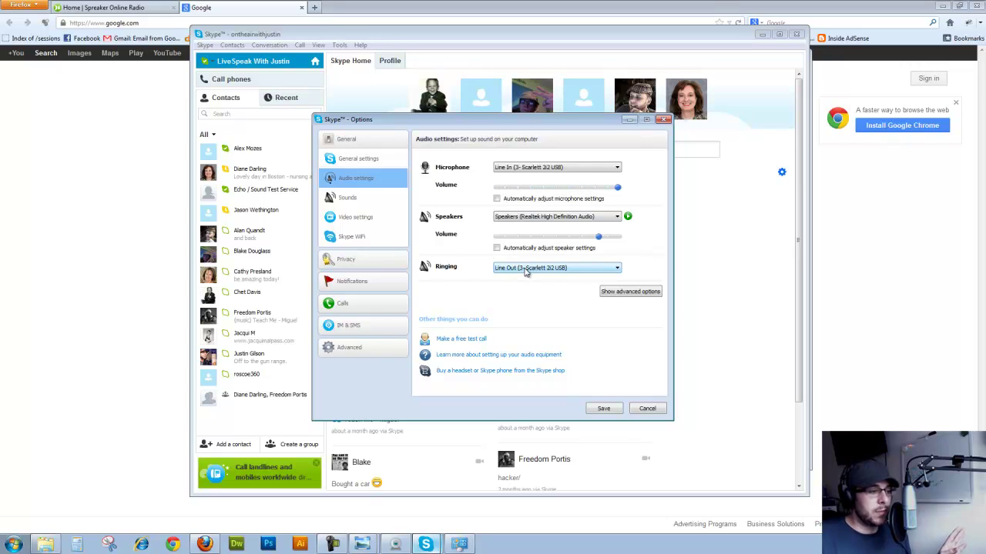
Reconfirm the Realtek High Definition Audio speakers in Skype's Audio settings and save, closing Options
click(351, 199)
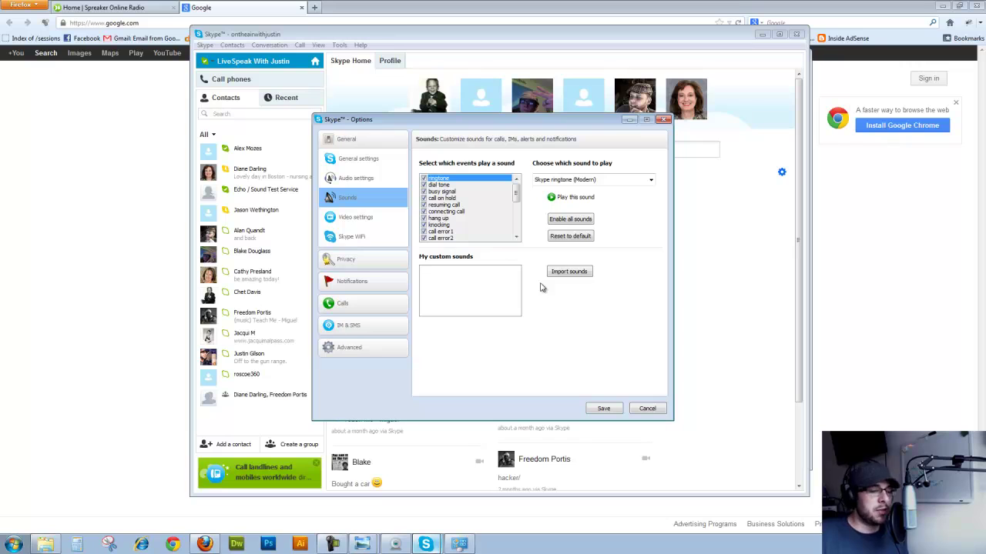
click(356, 181)
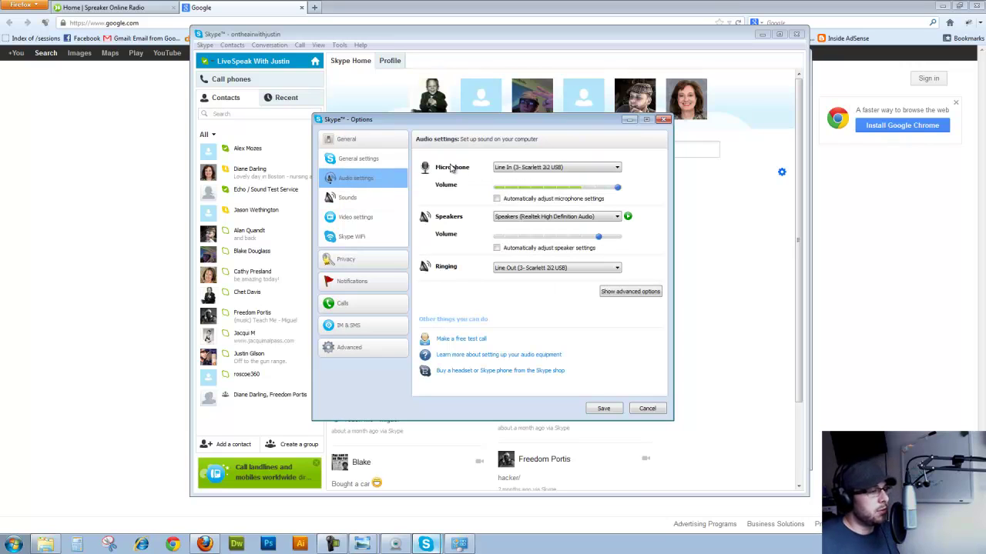
click(514, 220)
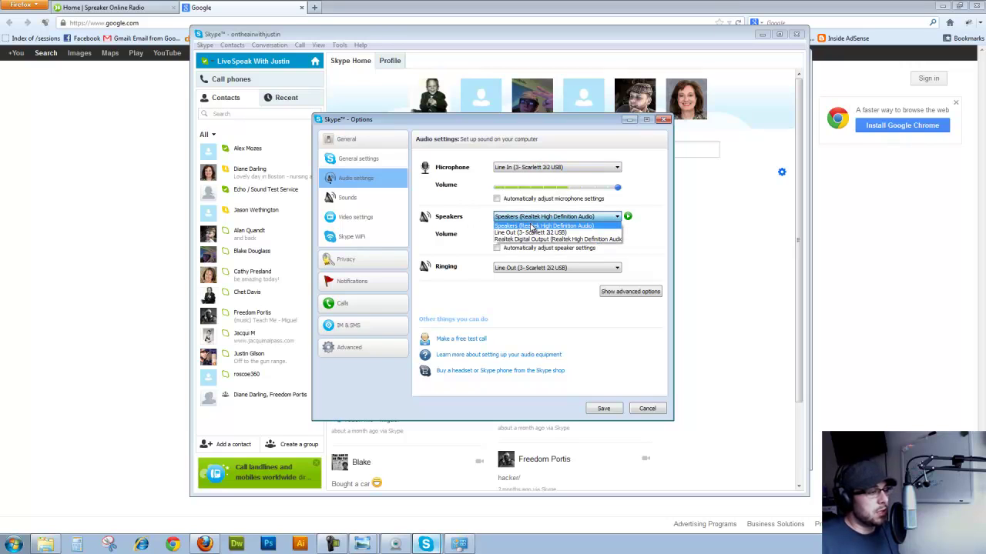
click(526, 226)
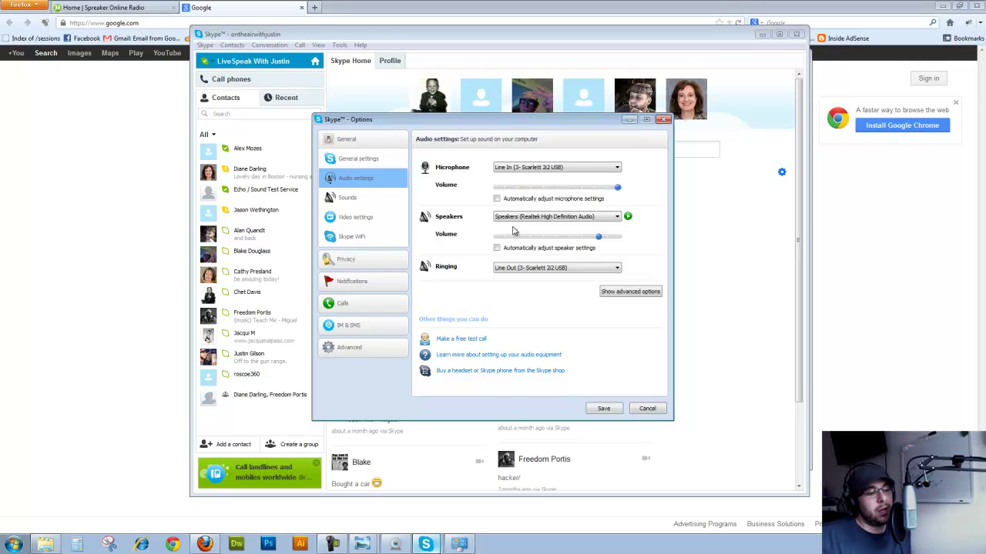
click(608, 408)
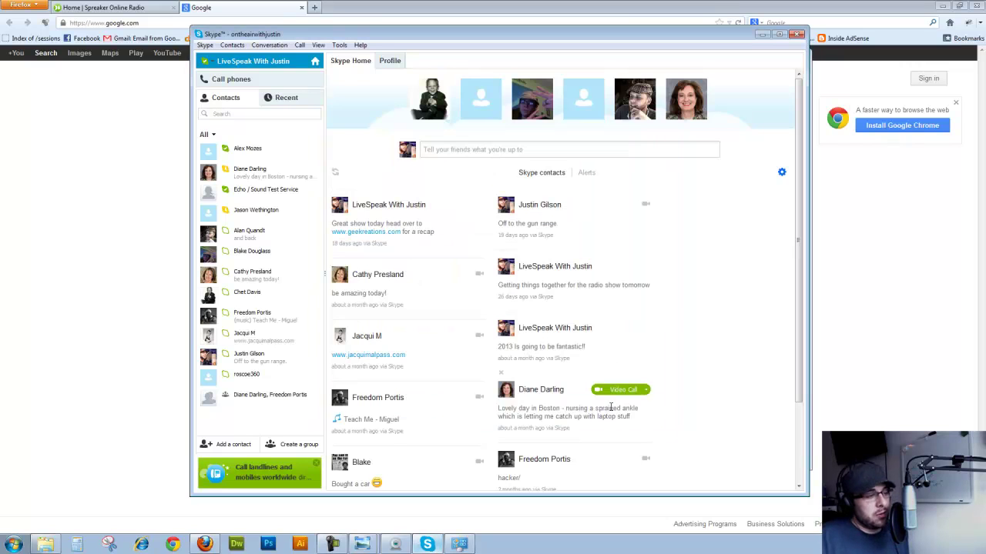
Start a new Spreaker broadcast with the console and title the episode 'Stereo Mix Test'
click(145, 9)
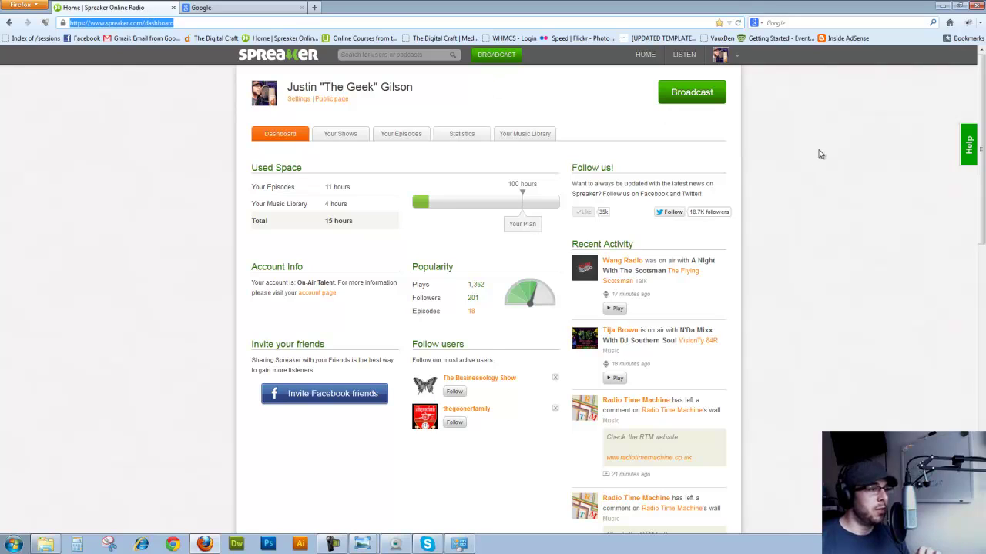
click(691, 94)
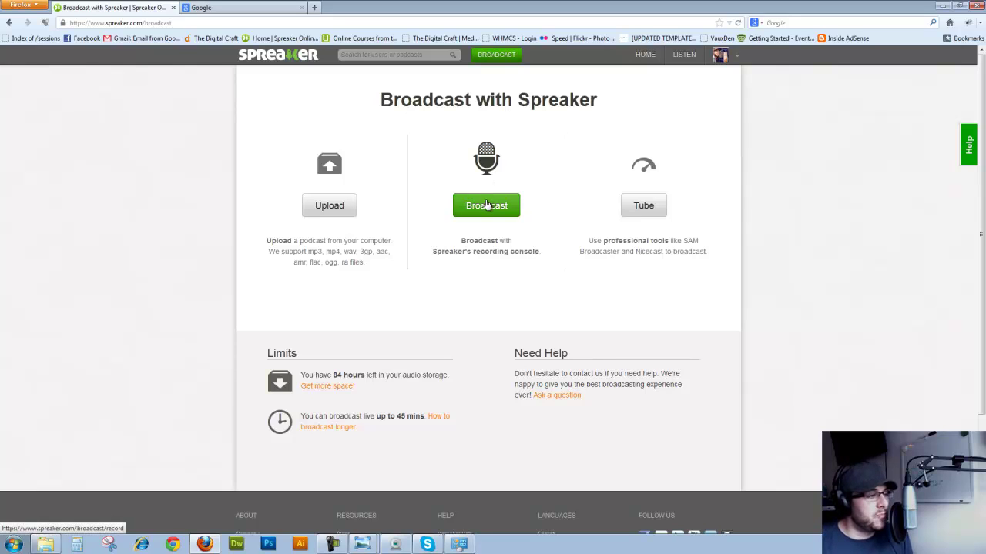
click(486, 204)
click(397, 172)
text(Stereo Mix Test)
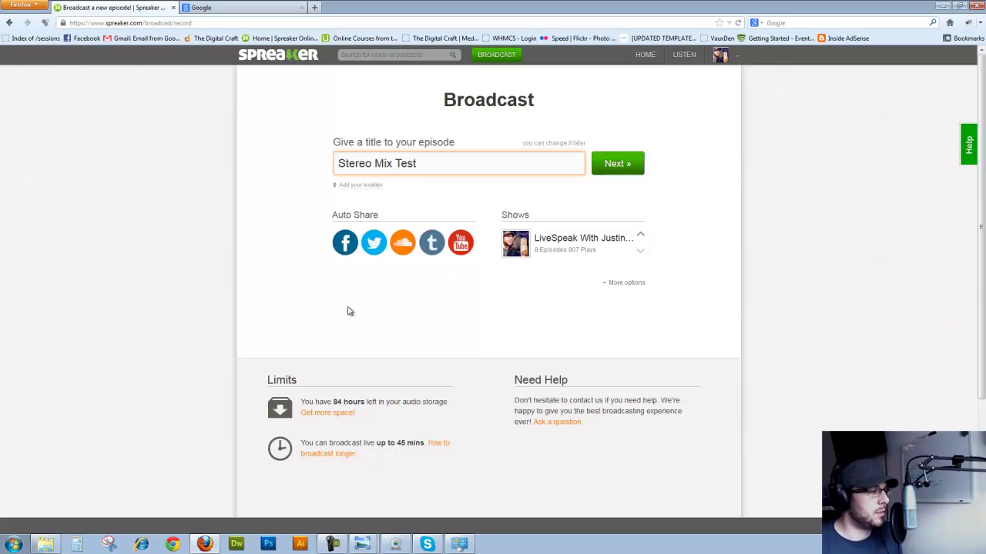
Turn off Facebook, Twitter, SoundCloud, Tumblr and YouTube auto-sharing and continue to the deejay console
click(344, 242)
click(374, 242)
click(402, 243)
click(429, 245)
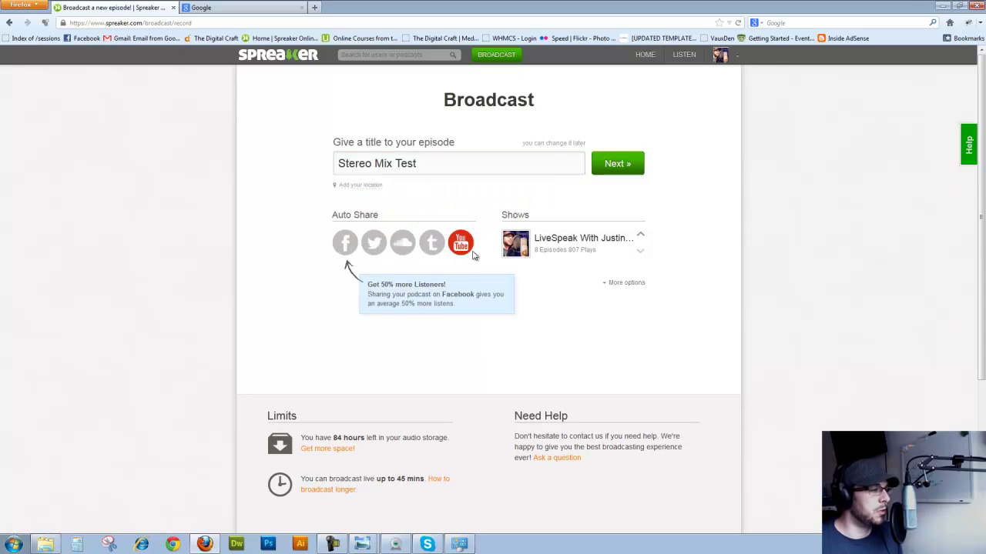
click(460, 244)
click(628, 169)
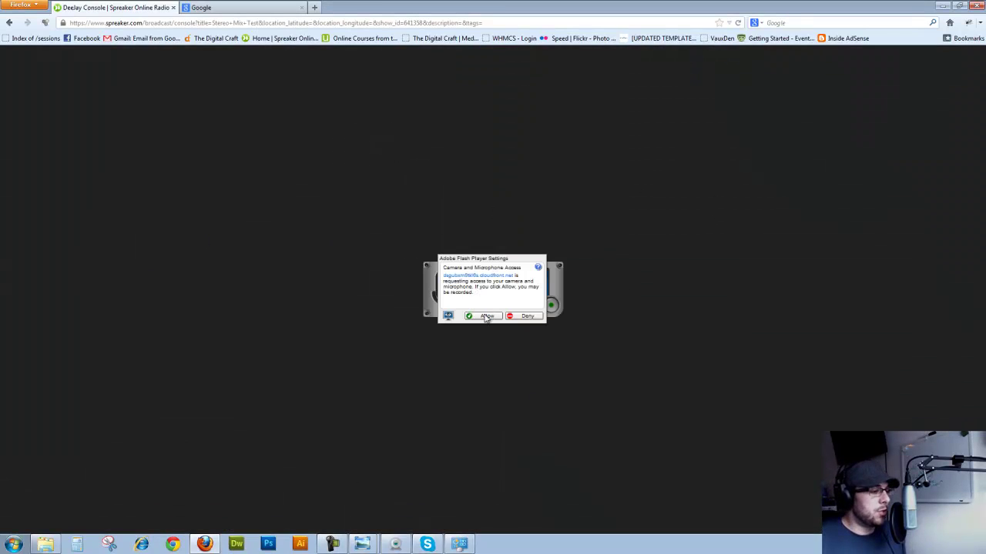
Allow console microphone access and set Flash Player's microphone to Stereo Mix (Realtek High Definition Audio)
click(486, 316)
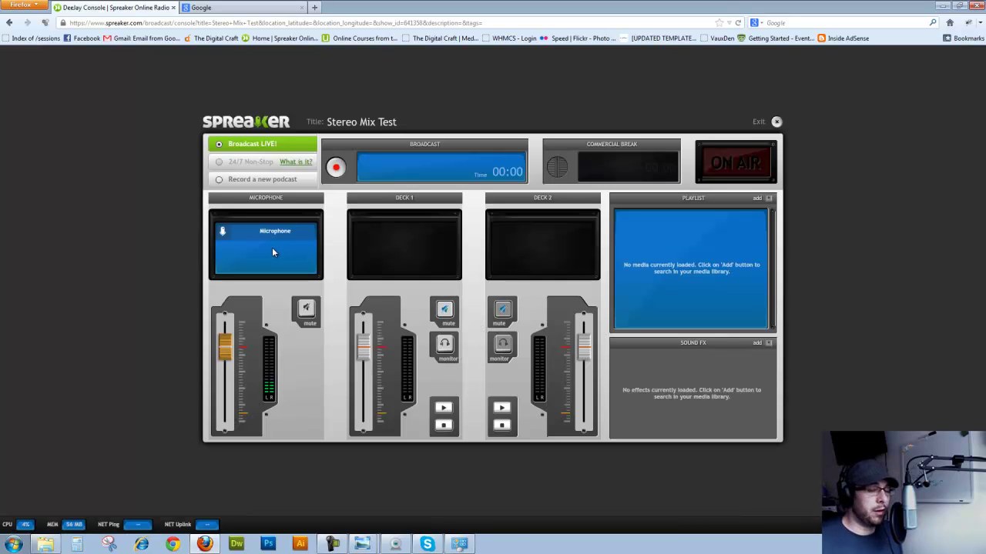
right_click(271, 248)
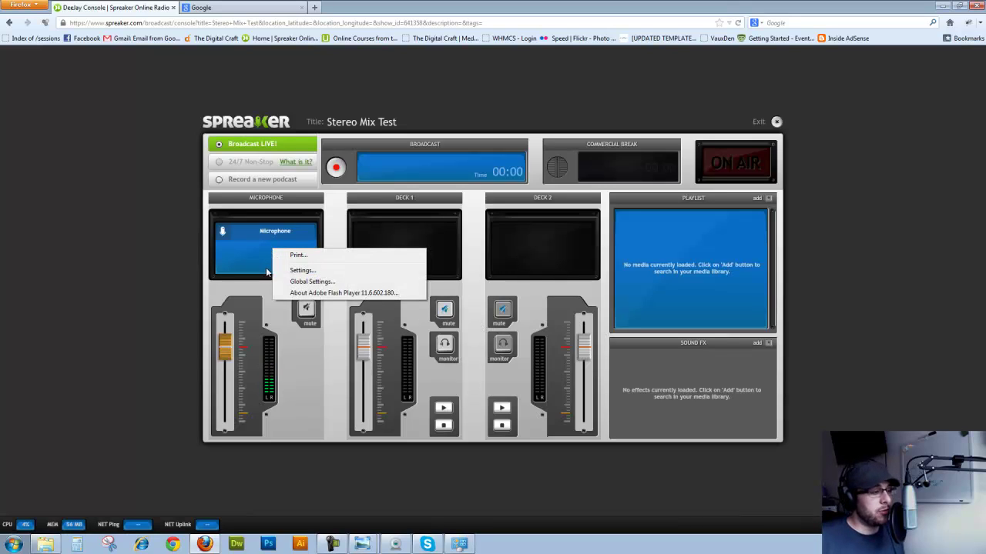
click(289, 271)
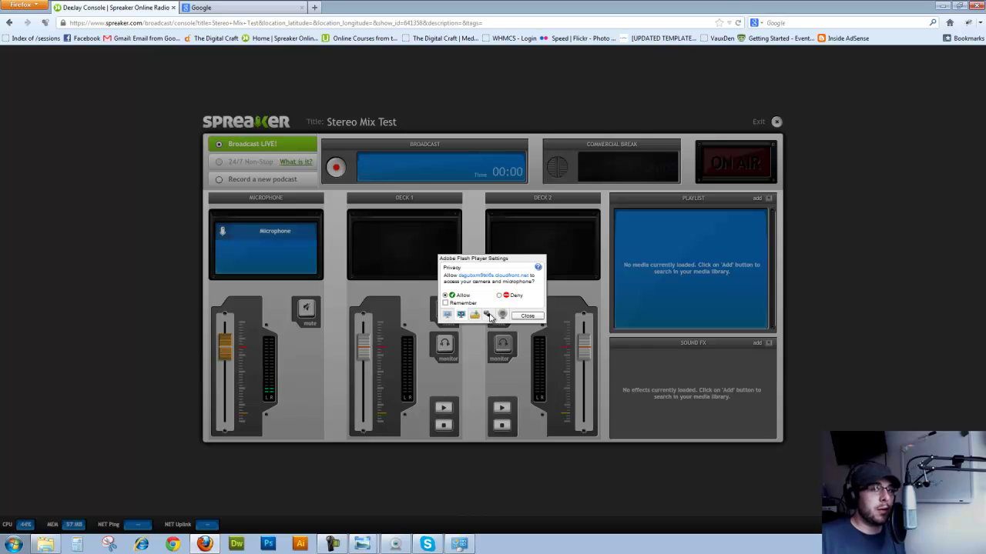
click(488, 315)
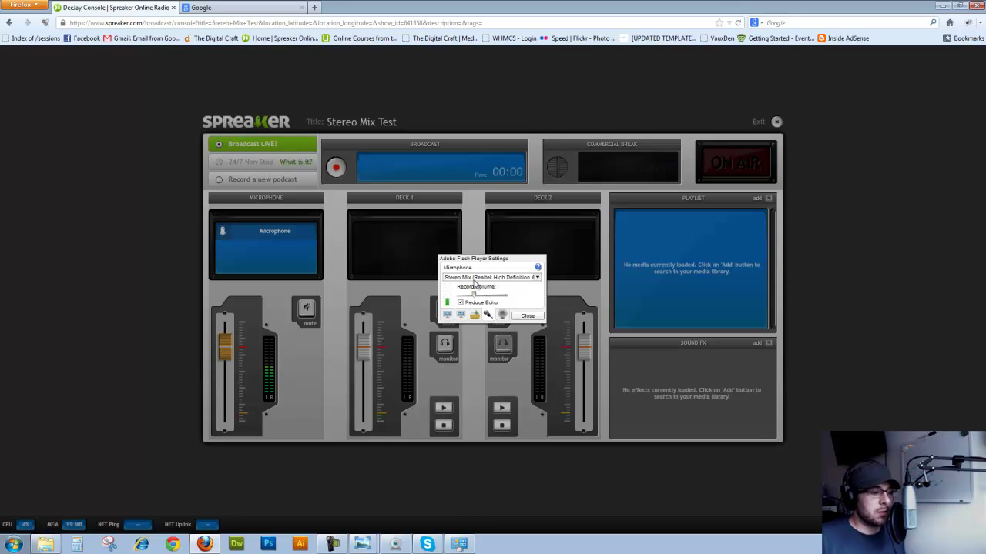
click(516, 278)
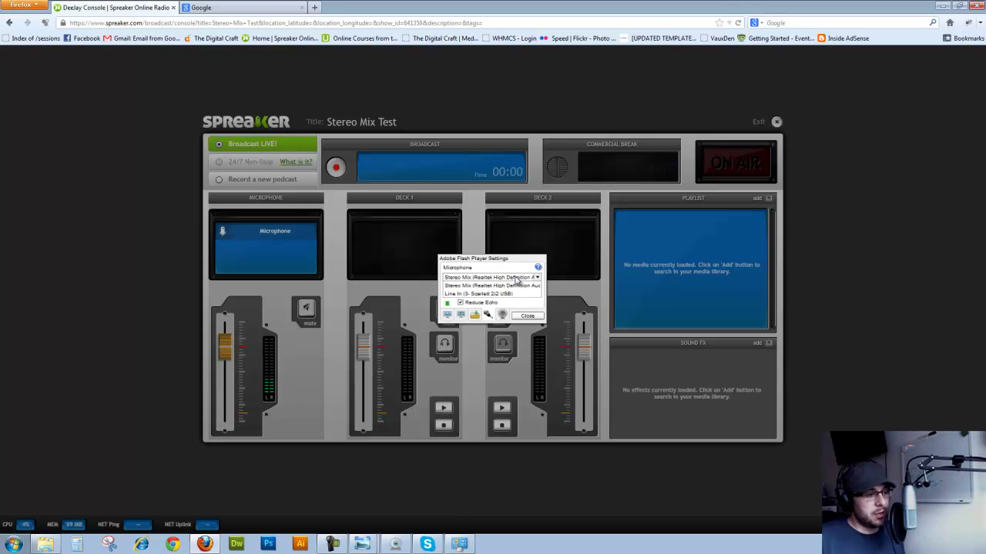
click(475, 287)
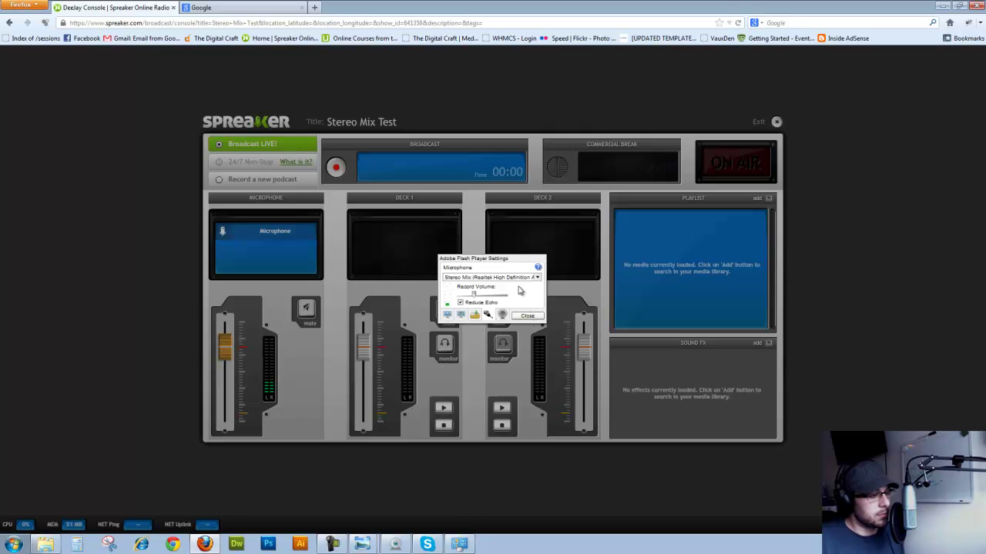
click(527, 316)
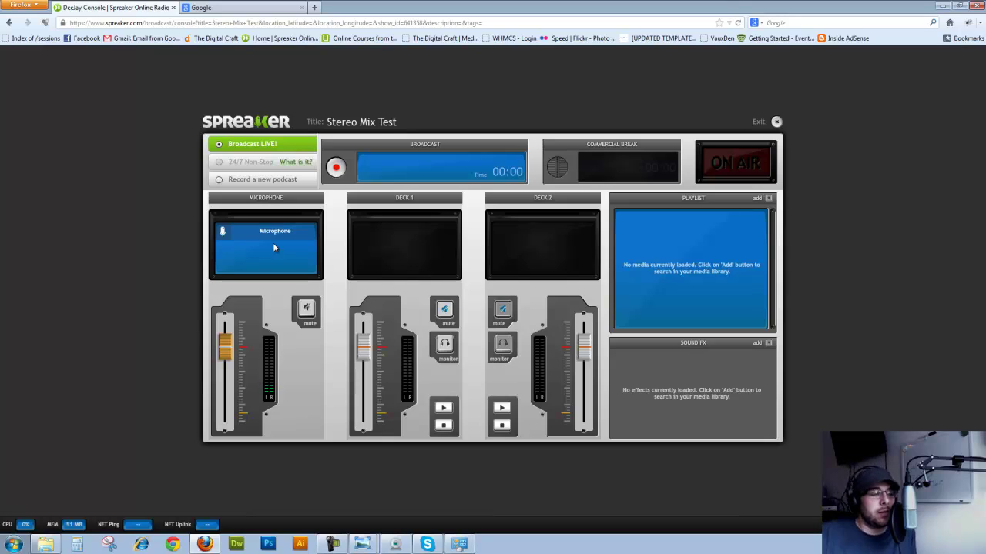
Switch the console to 'Record a new podcast' and position the Skype window over the console
click(220, 182)
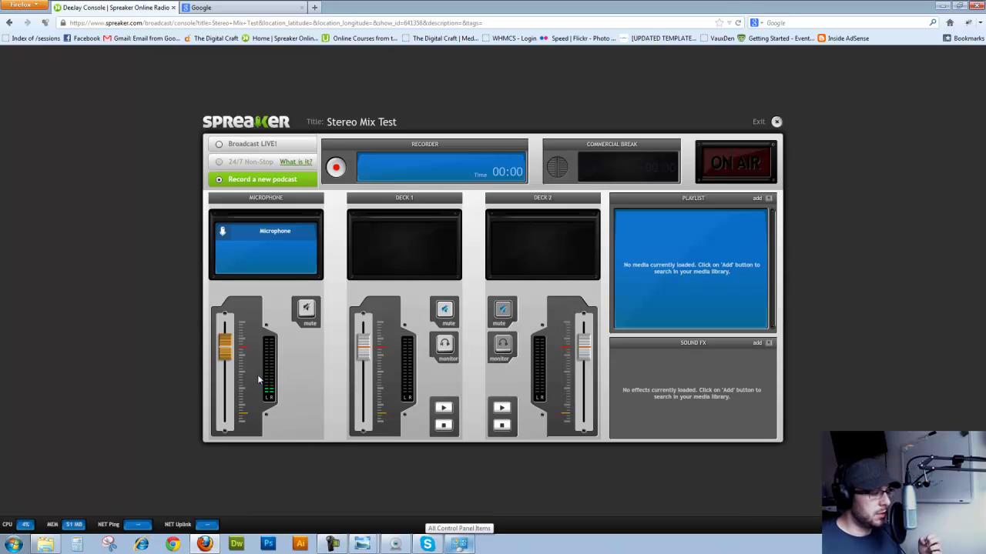
click(427, 544)
drag(460, 27, 666, 27)
click(669, 22)
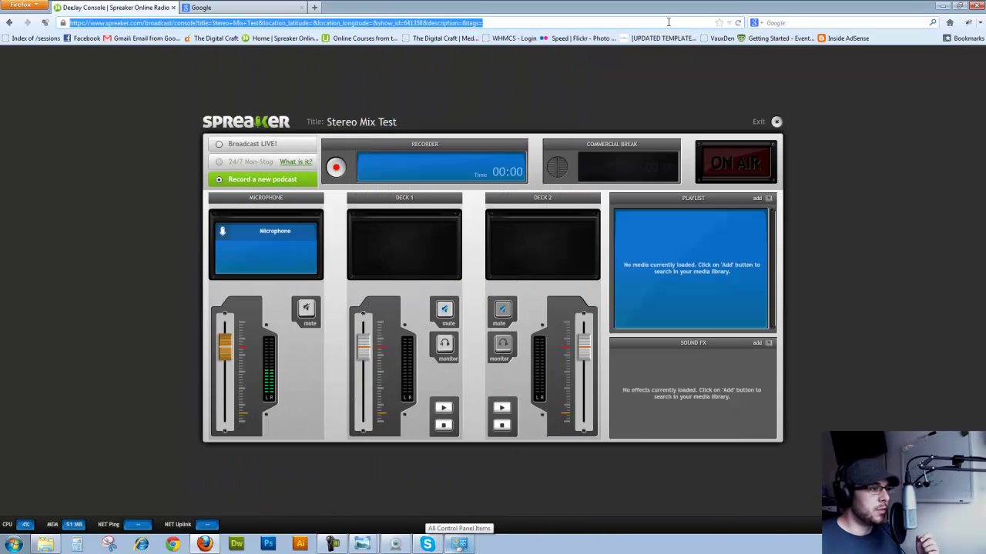
click(427, 545)
drag(604, 27, 637, 131)
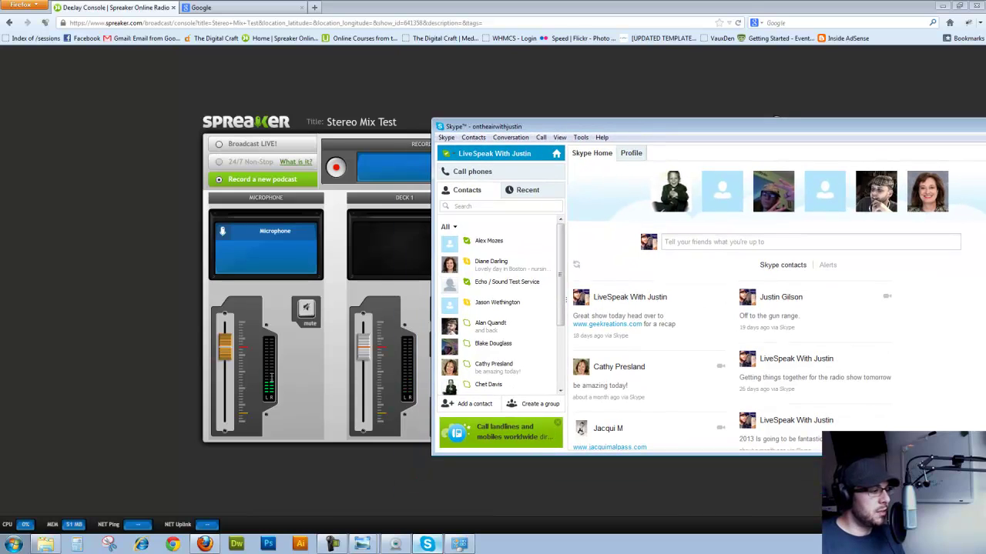
Make an 8-second test call to Echo / Sound Test Service, then move Skype fully into view
click(505, 283)
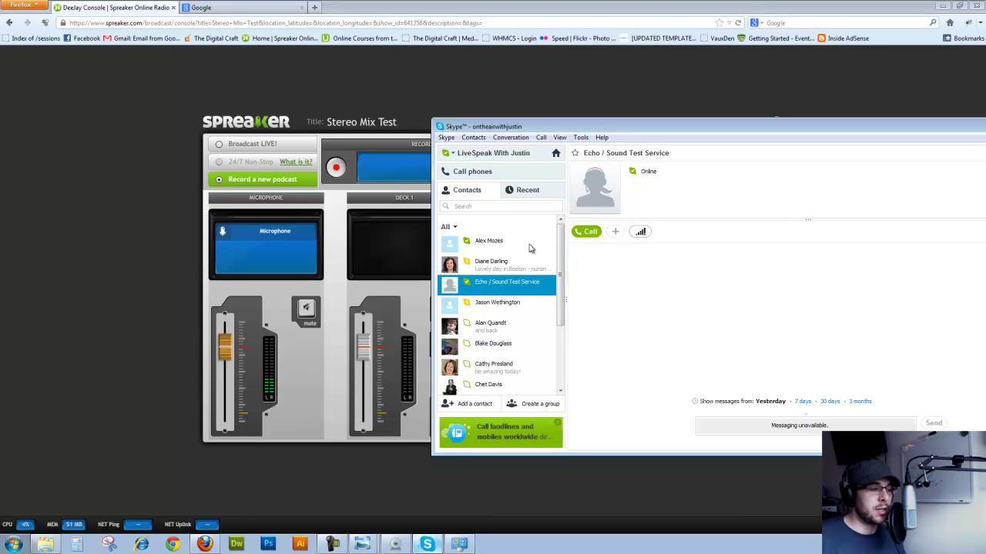
click(589, 232)
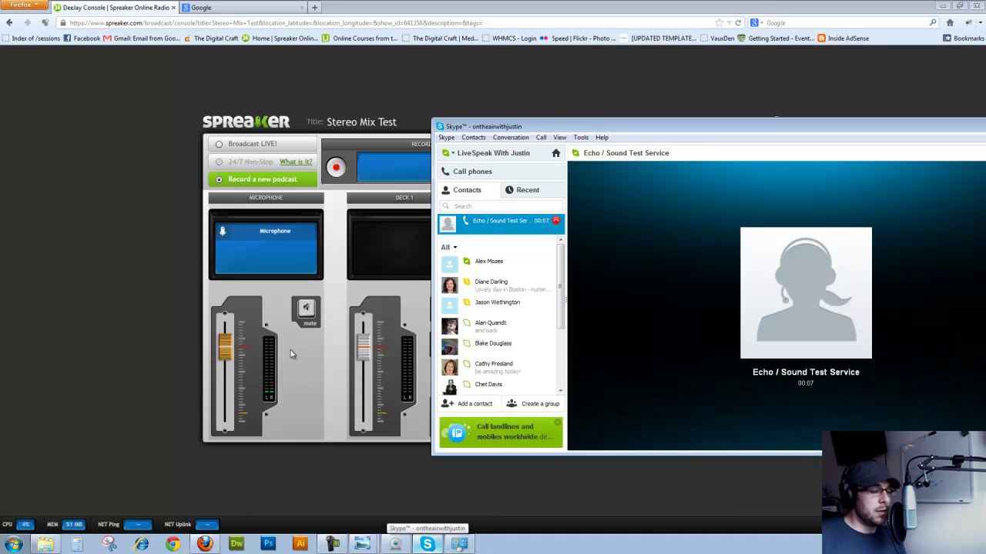
click(821, 425)
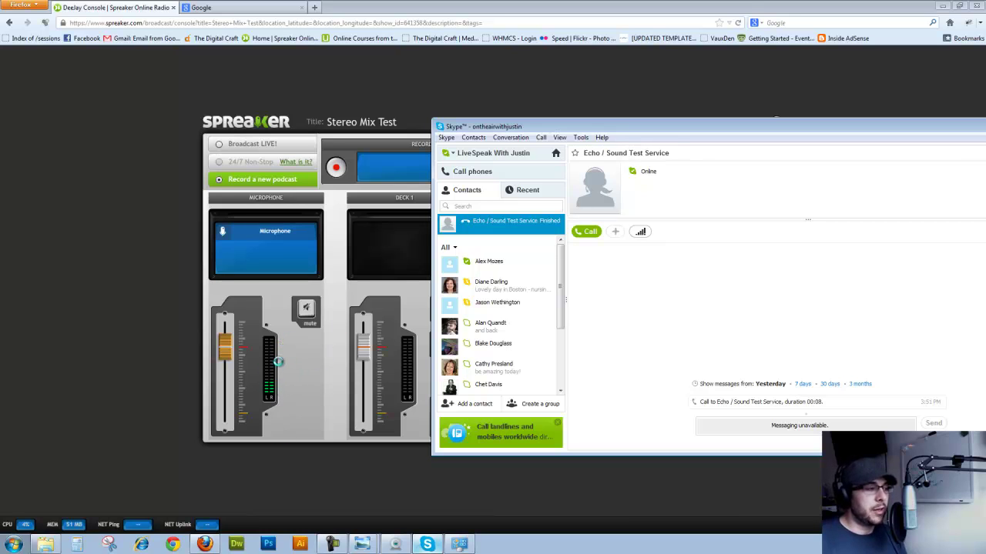
drag(641, 128, 412, 135)
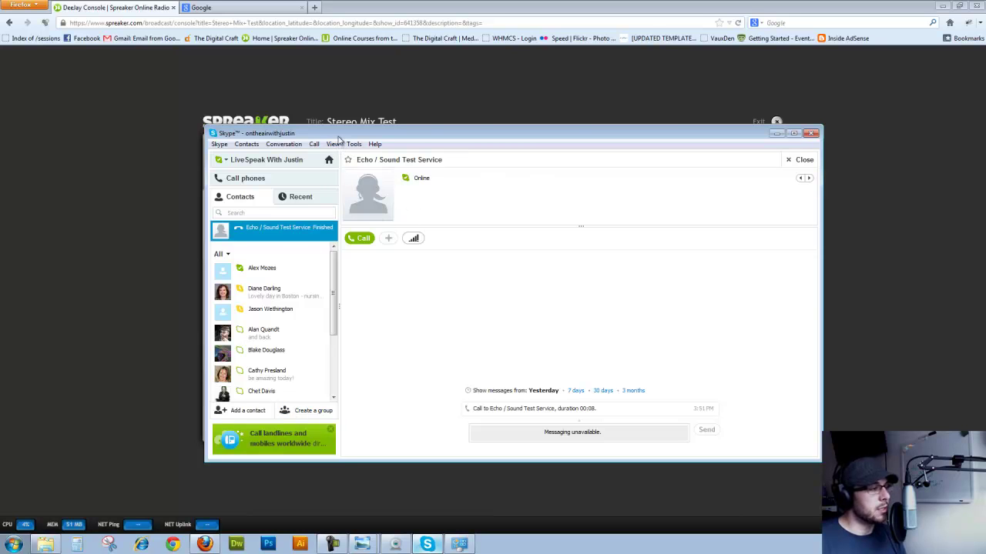
Minimise Skype, then exit the deejay console and confirm leaving it
click(777, 134)
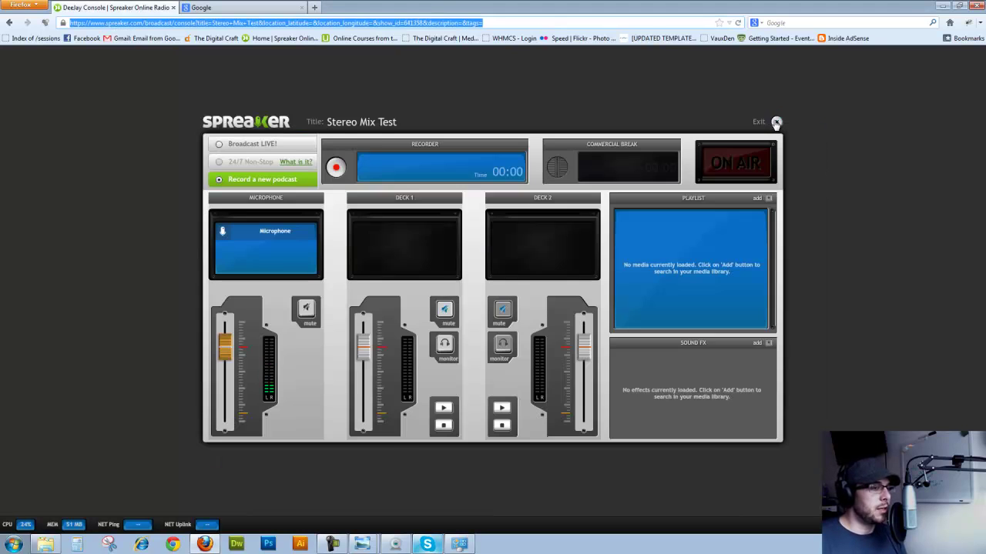
click(776, 122)
click(445, 293)
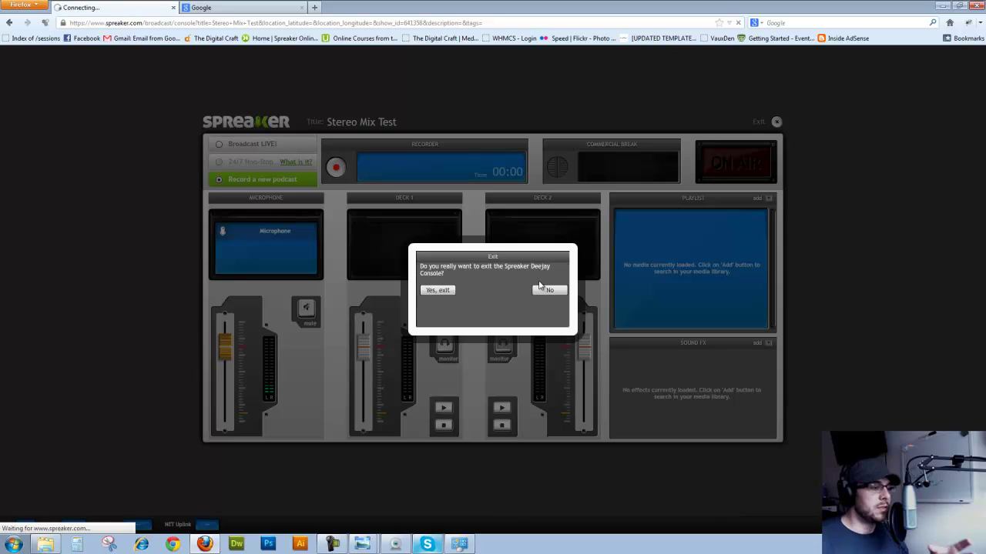